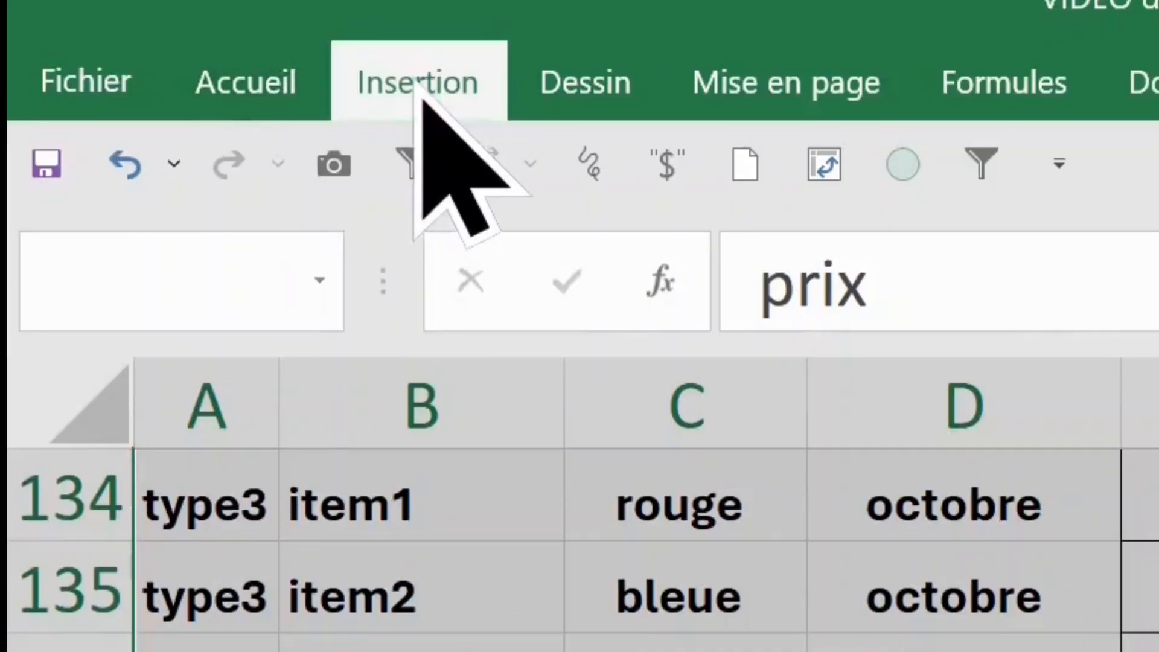
- Create a pivot table from the selected data on a new worksheet
click(419, 85)
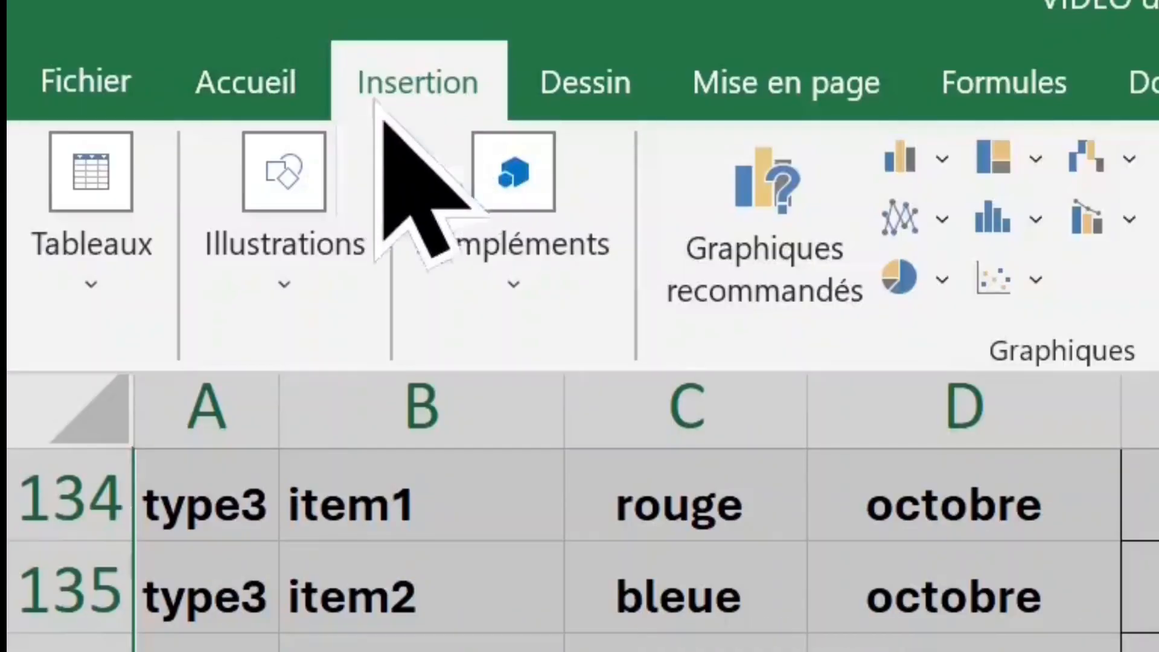
click(78, 233)
click(169, 453)
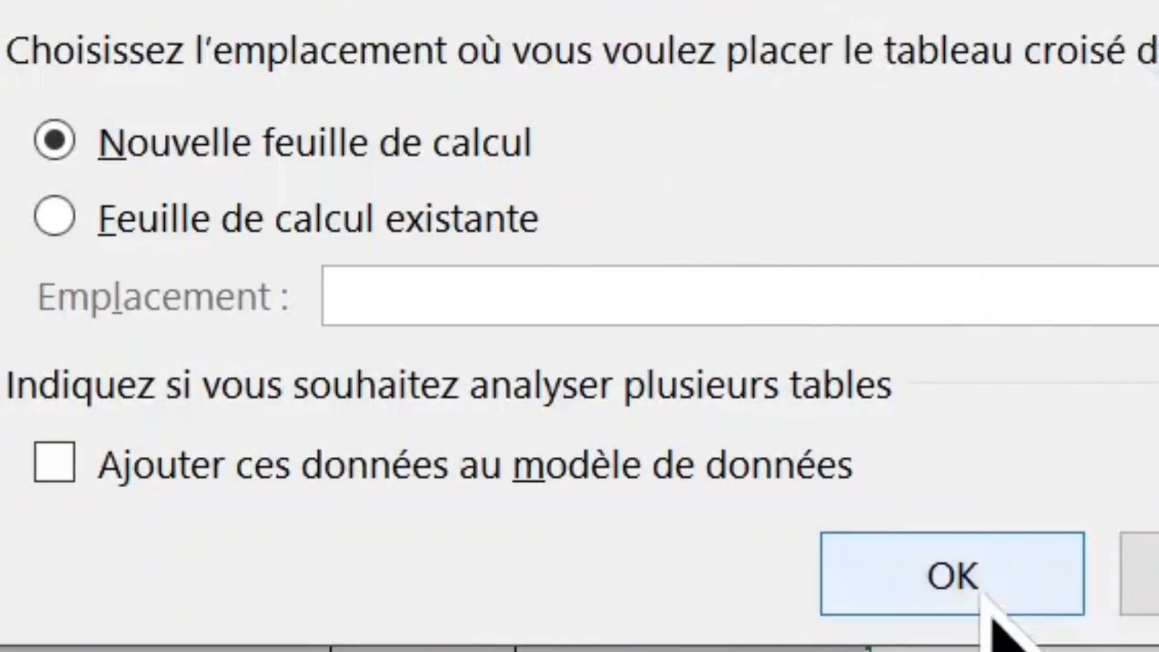
click(963, 596)
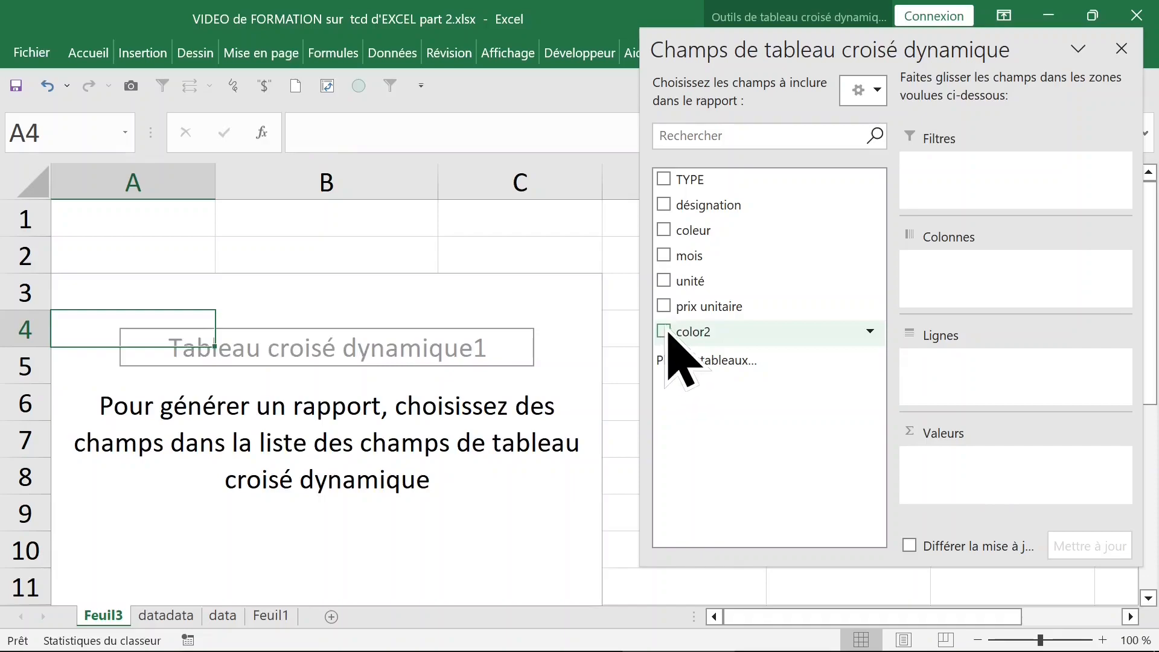
- Add unité to the pivot table as a summed value and color2 as the row field
click(665, 281)
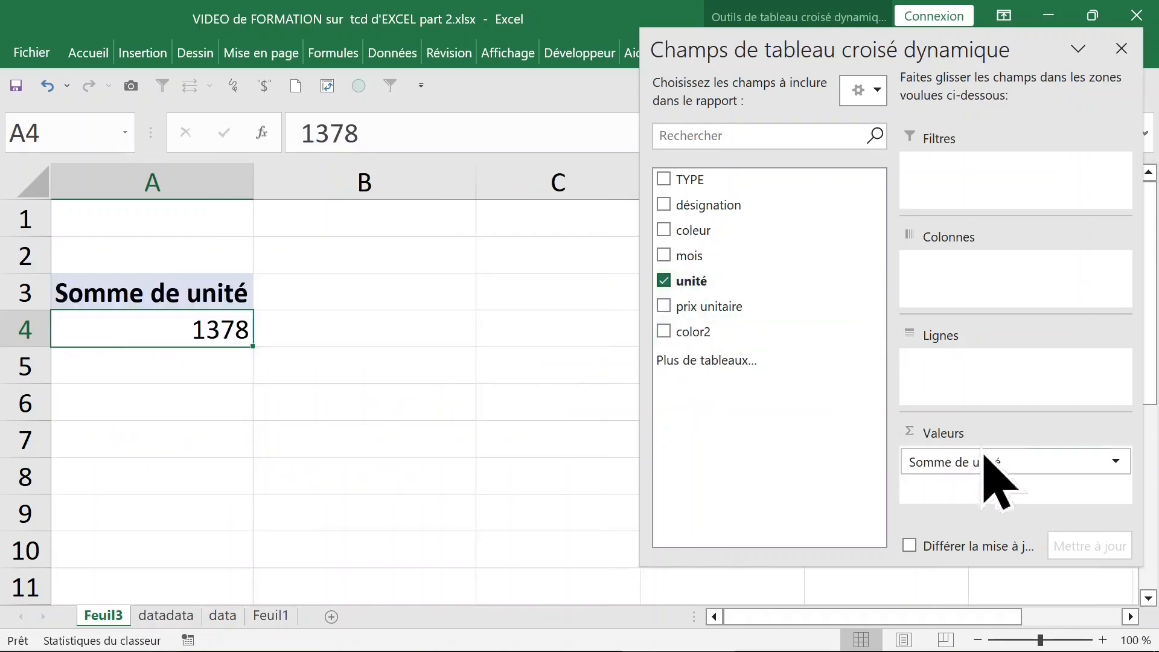
click(665, 334)
click(315, 326)
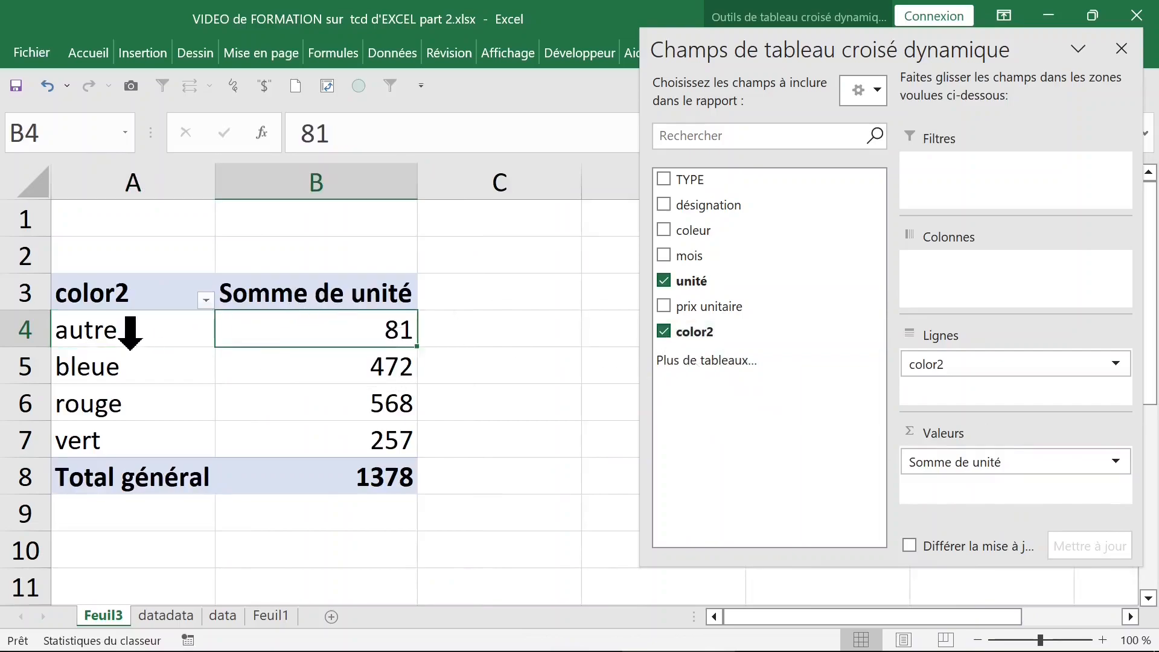
click(121, 334)
click(323, 370)
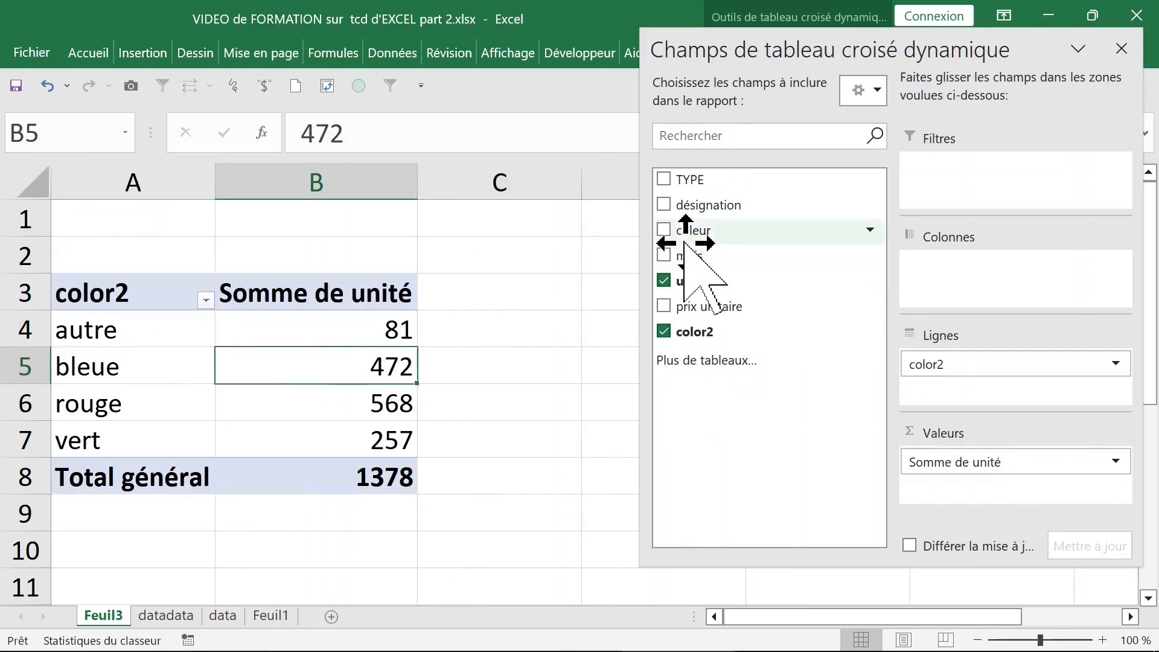
- Add the TYPE and désignation fields to the pivot table's rows beneath color2
click(664, 181)
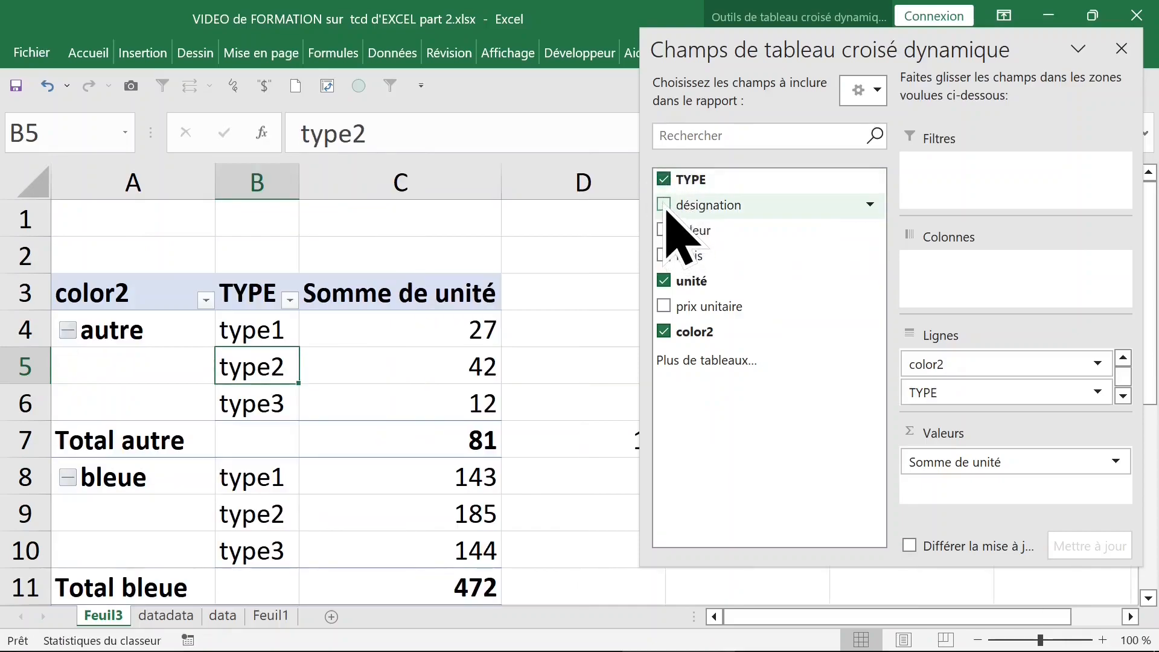
click(665, 206)
click(533, 396)
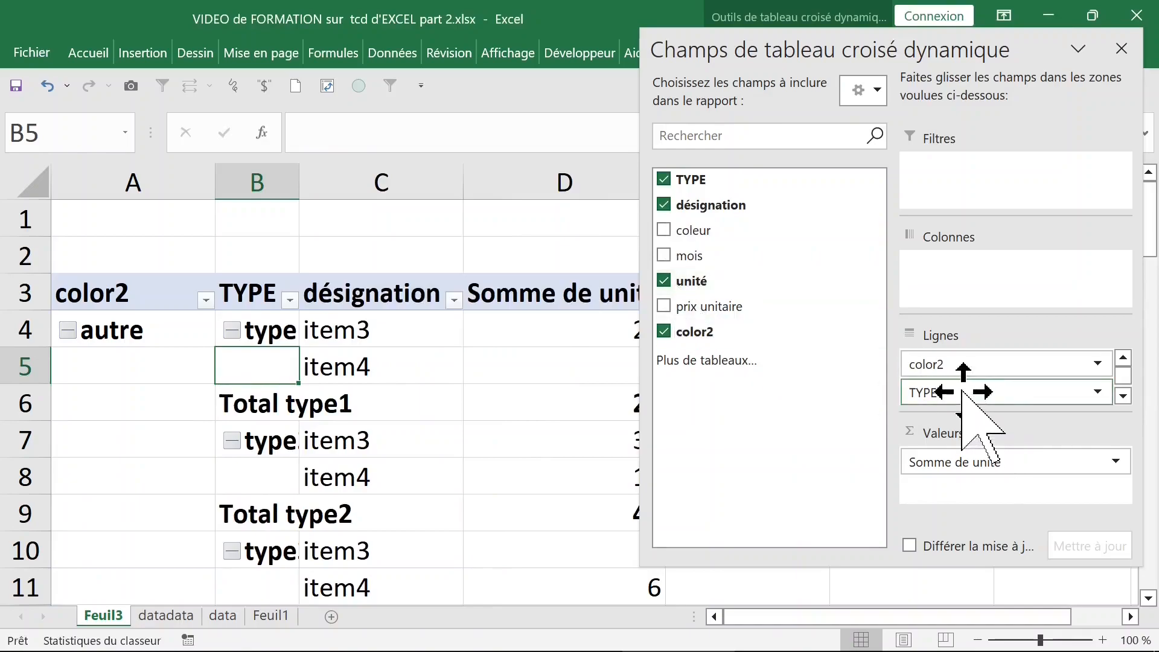
- Move TYPE to the pivot table's report filter and color2 to its columns, and close the field list
drag(978, 390, 972, 204)
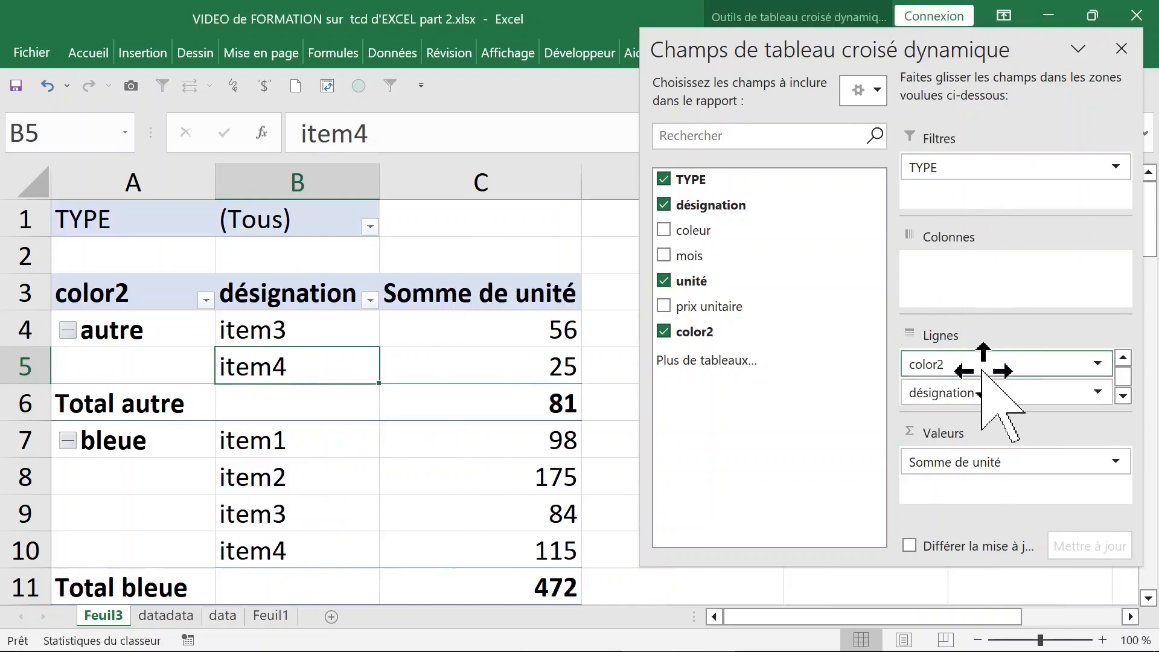
drag(983, 370, 966, 284)
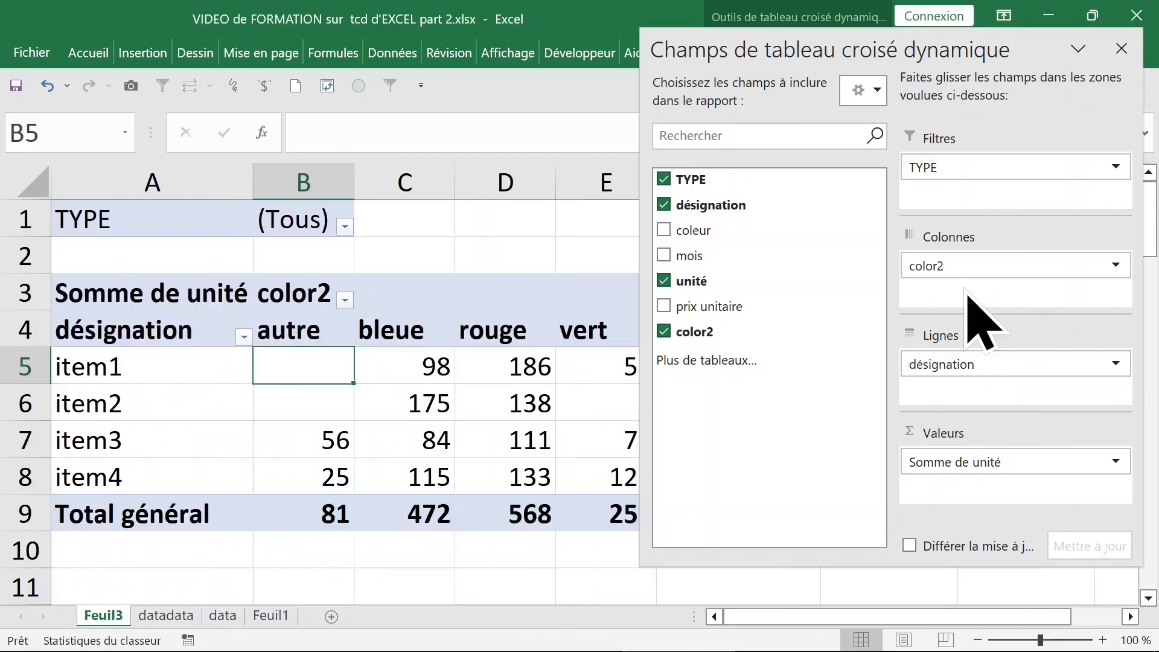
click(1121, 48)
- Inspect the item1 row, the TYPE filter choices and the empty value cells of the pivot table
mouse_move(561, 375)
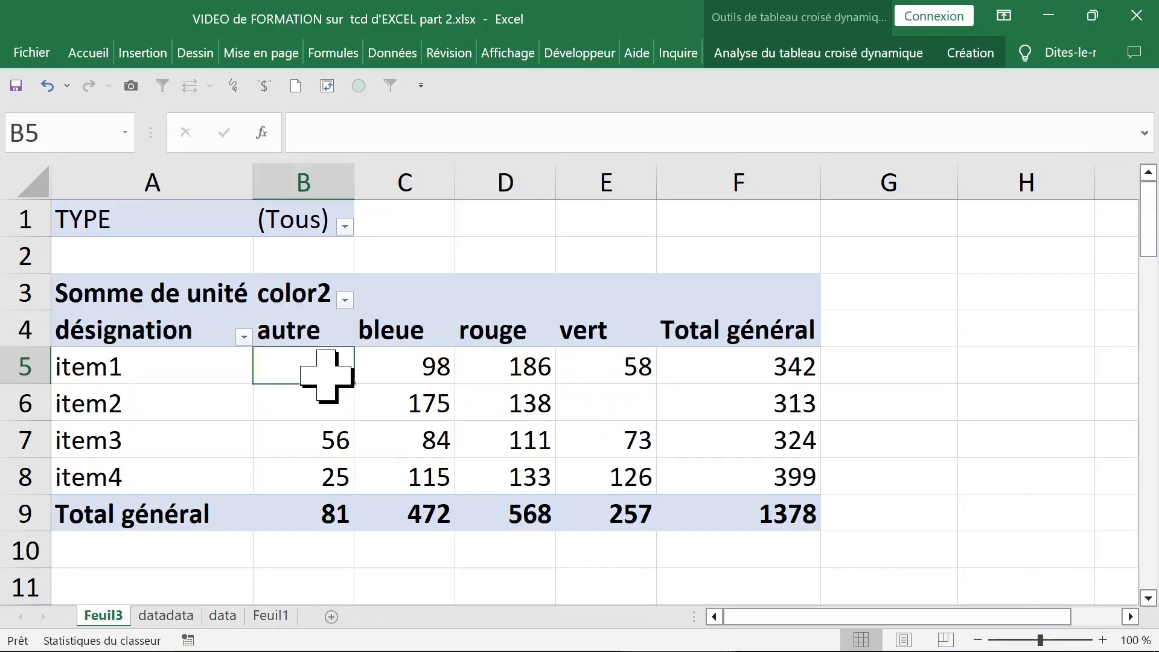
click(71, 378)
click(349, 232)
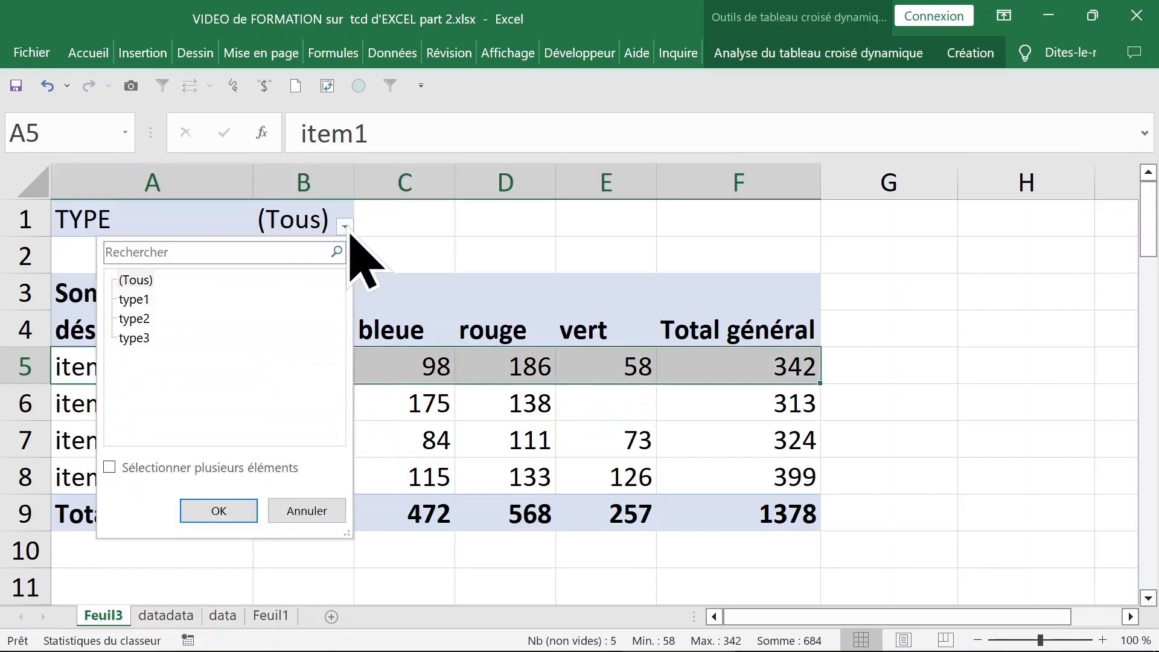
click(488, 236)
click(323, 389)
drag(317, 365, 309, 403)
click(576, 401)
click(305, 362)
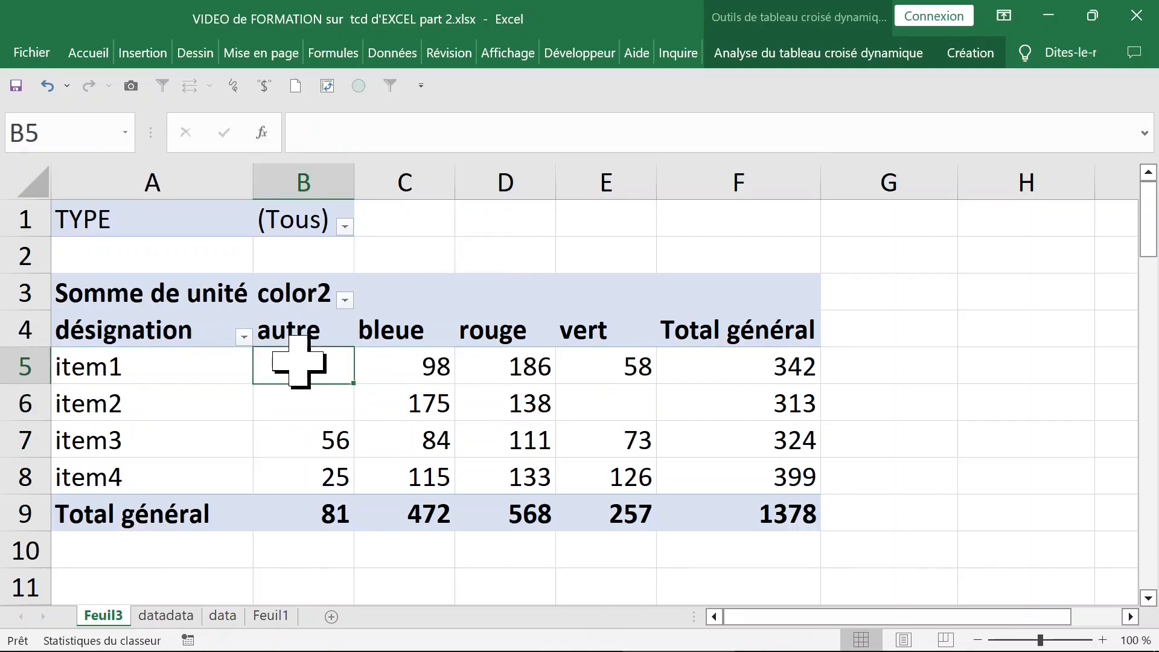
- Set the pivot table options to show 0 in empty cells
right_click(305, 365)
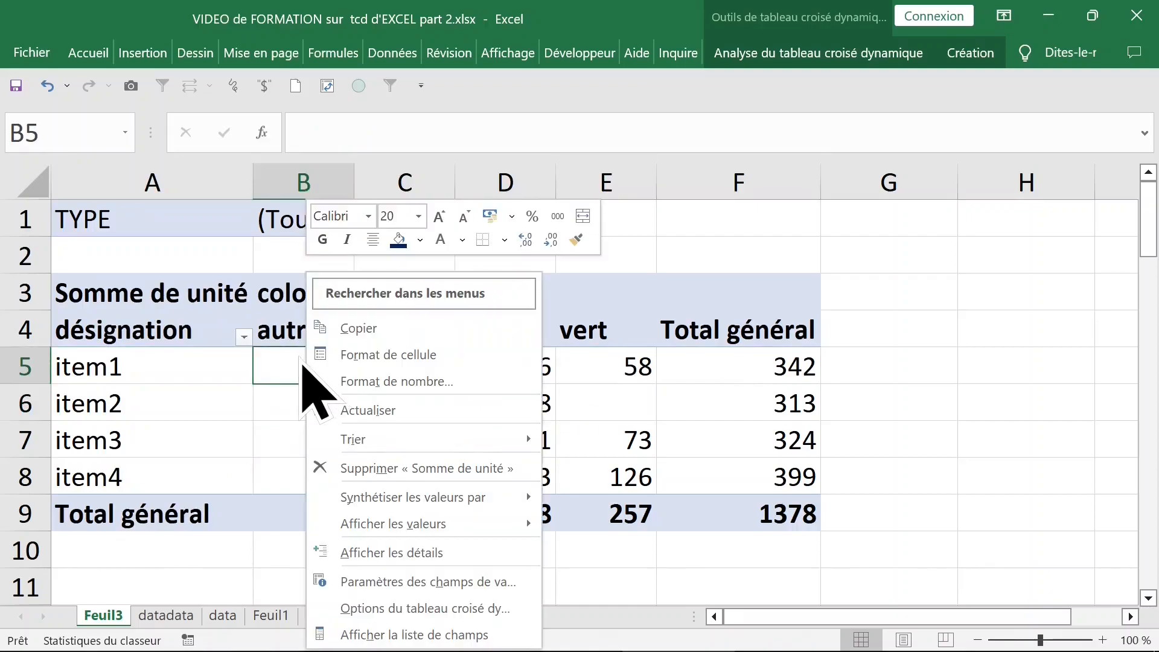
click(426, 609)
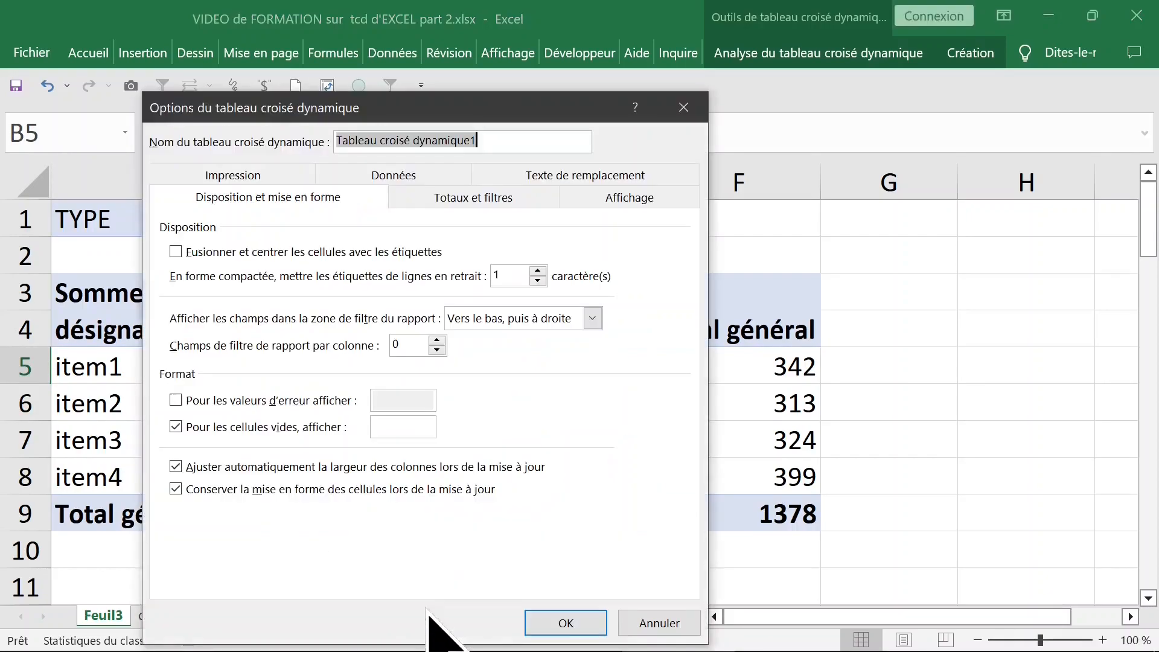
click(248, 427)
click(239, 199)
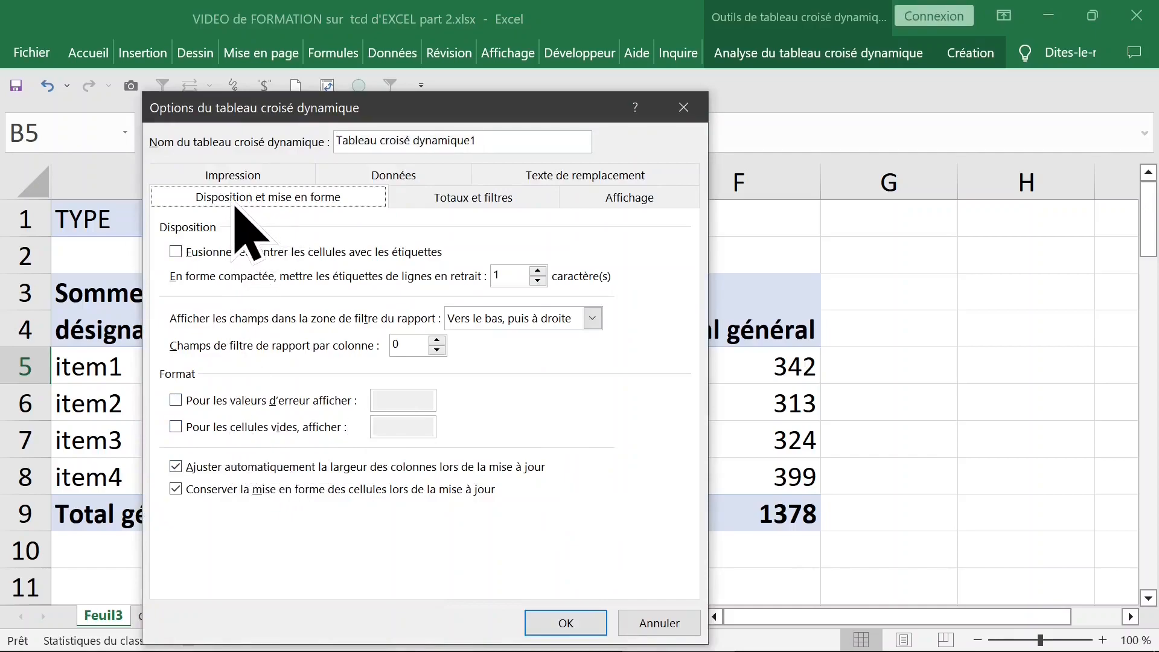
click(233, 430)
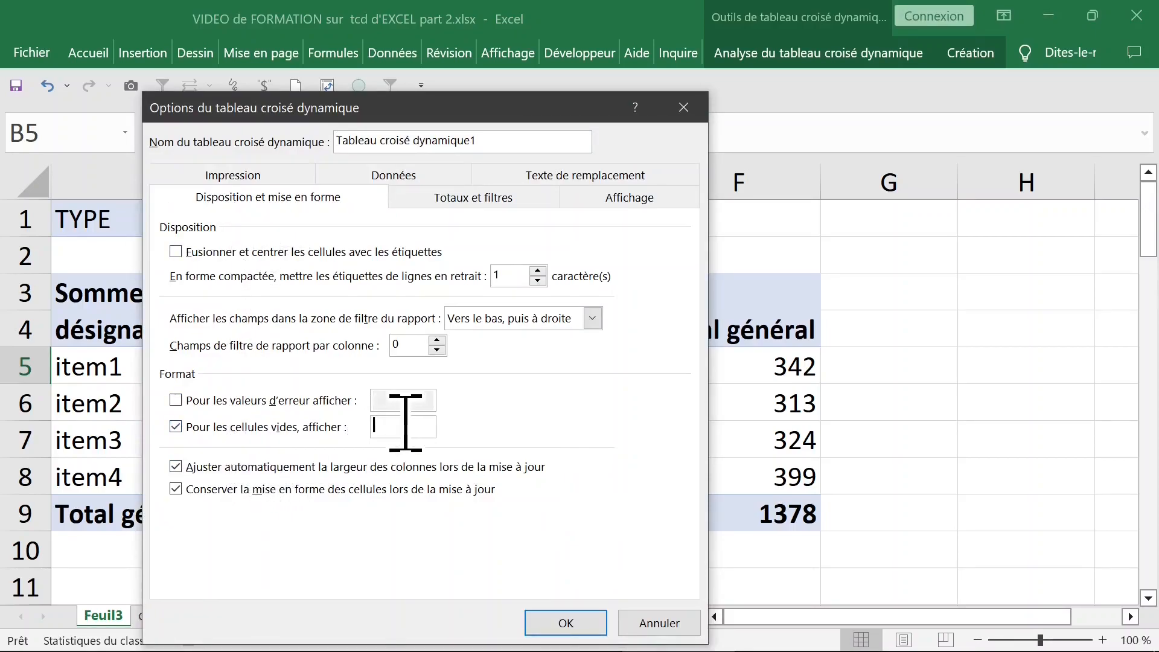
key(Return)
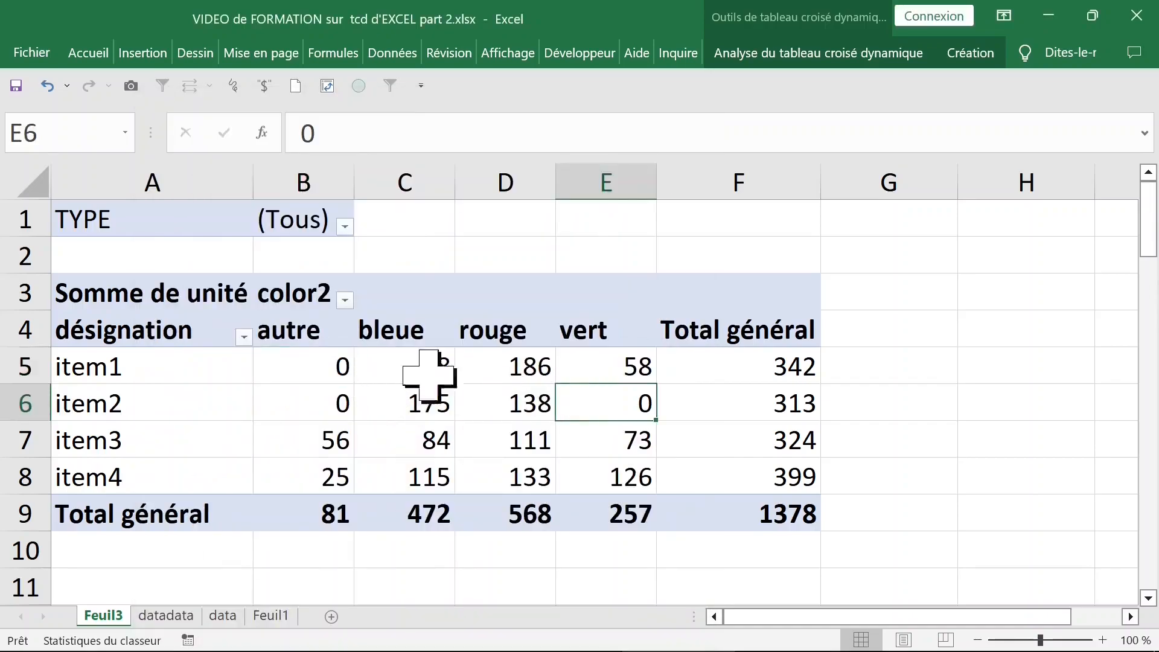
- Review the pivot table's value cells for every color and the items available in the TYPE filter
drag(324, 362, 609, 501)
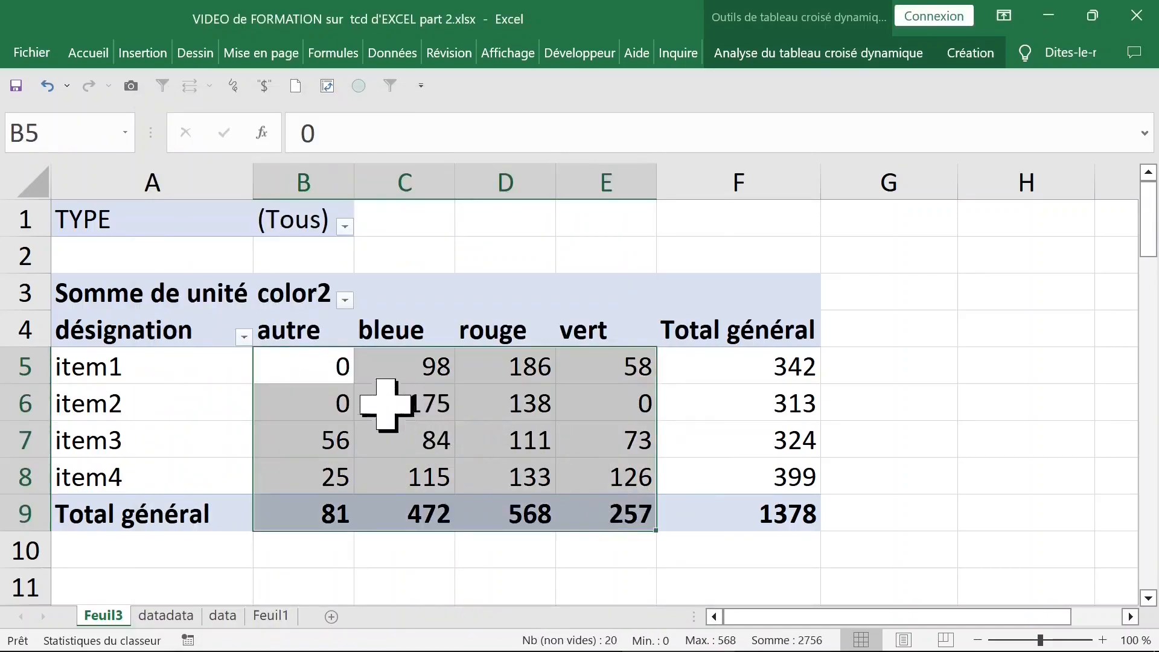
click(332, 374)
click(344, 228)
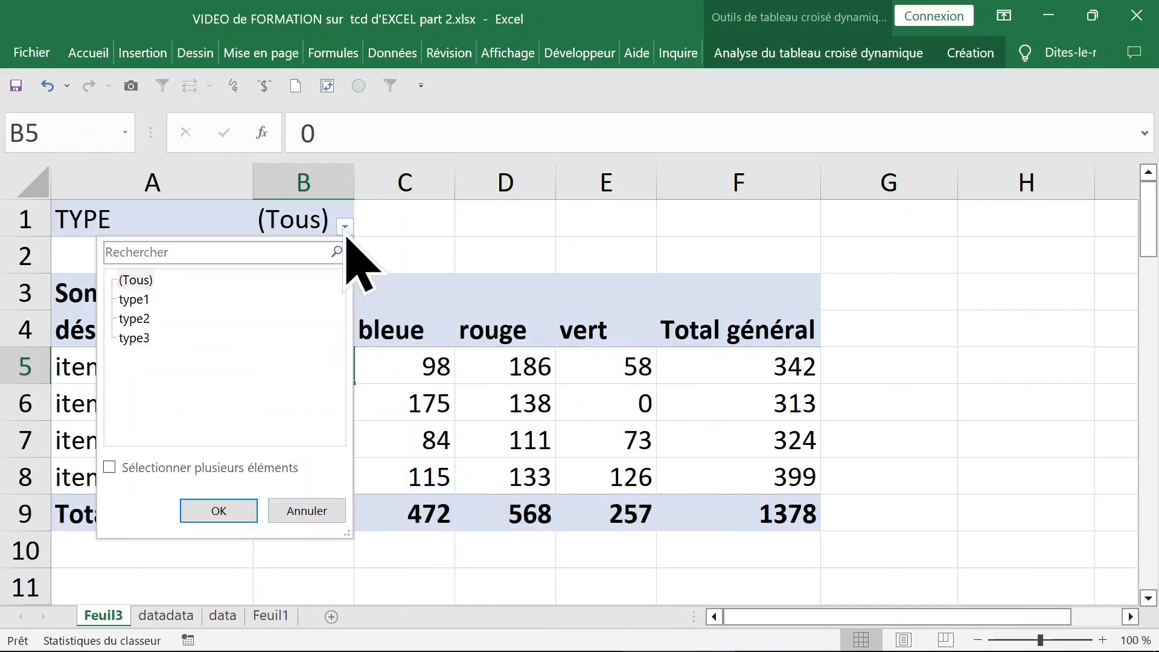
click(513, 365)
click(363, 413)
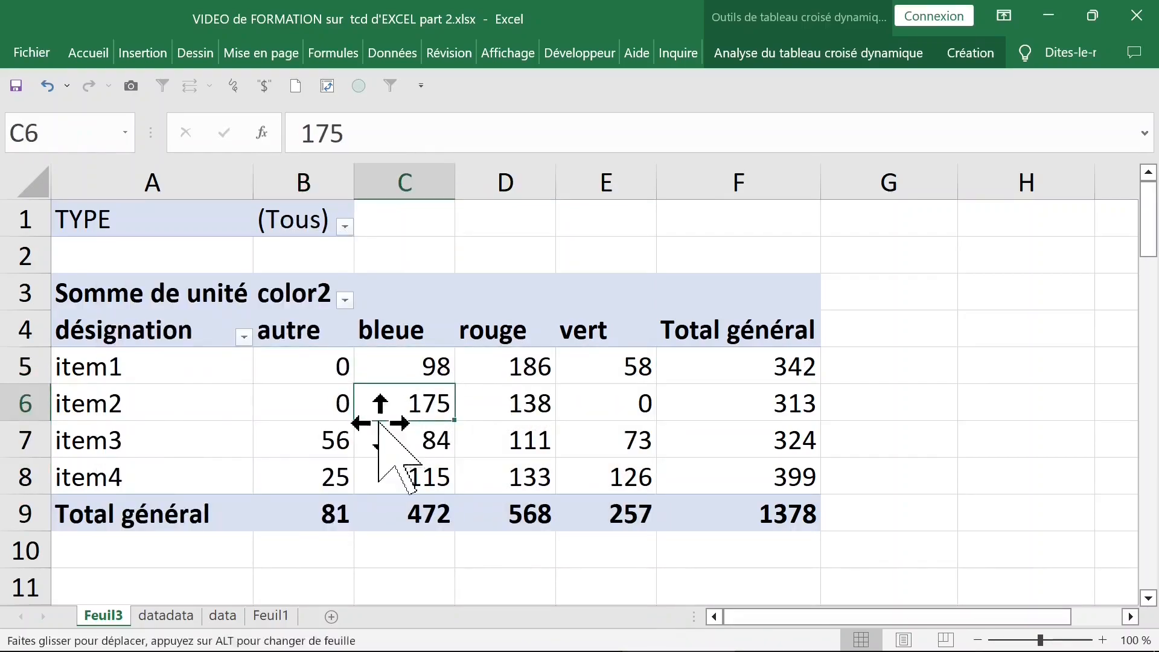
click(823, 53)
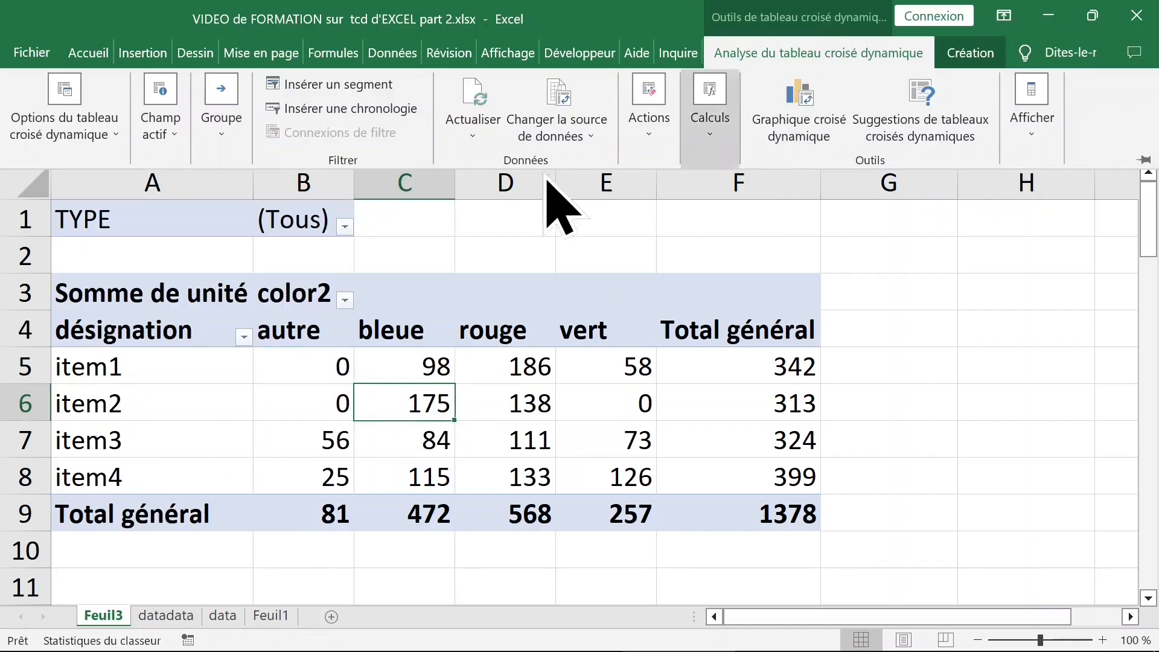
click(116, 135)
click(91, 235)
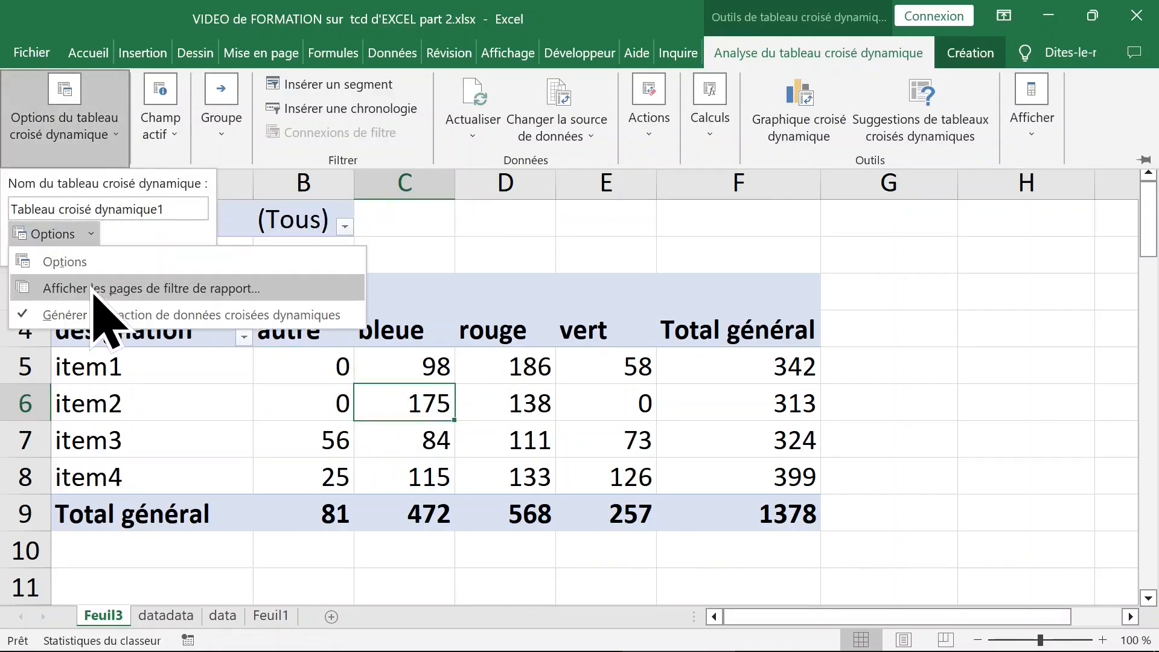
click(556, 422)
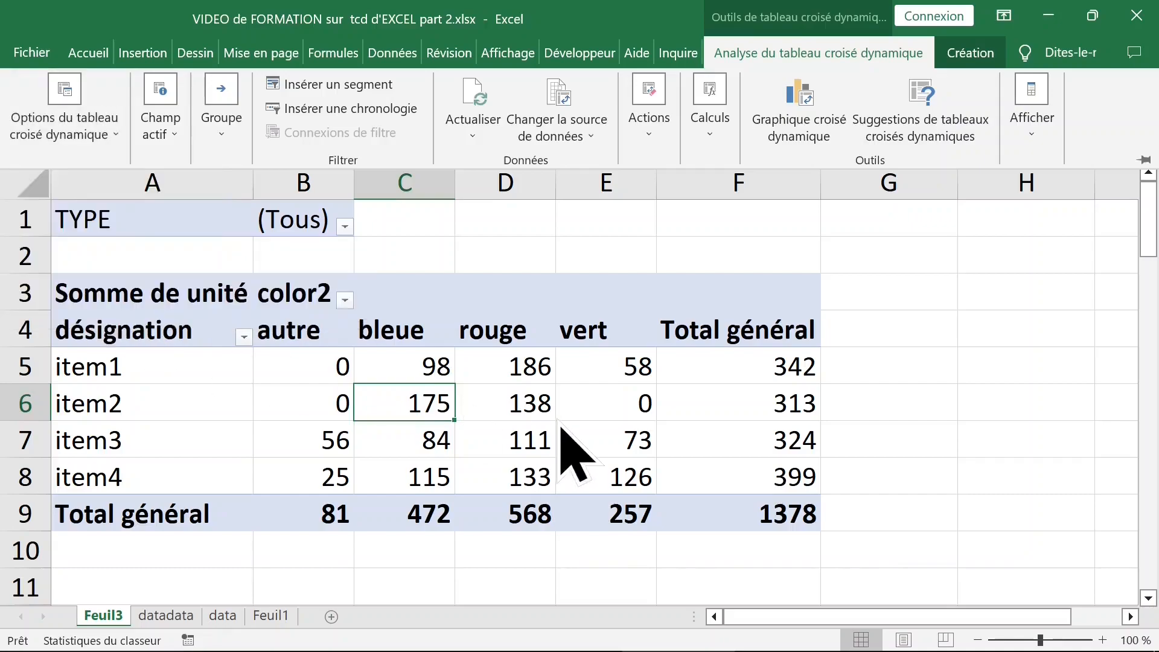
- Generate the report filter pages for TYPE, giving each type its own worksheet
click(442, 416)
click(819, 54)
click(92, 158)
click(91, 234)
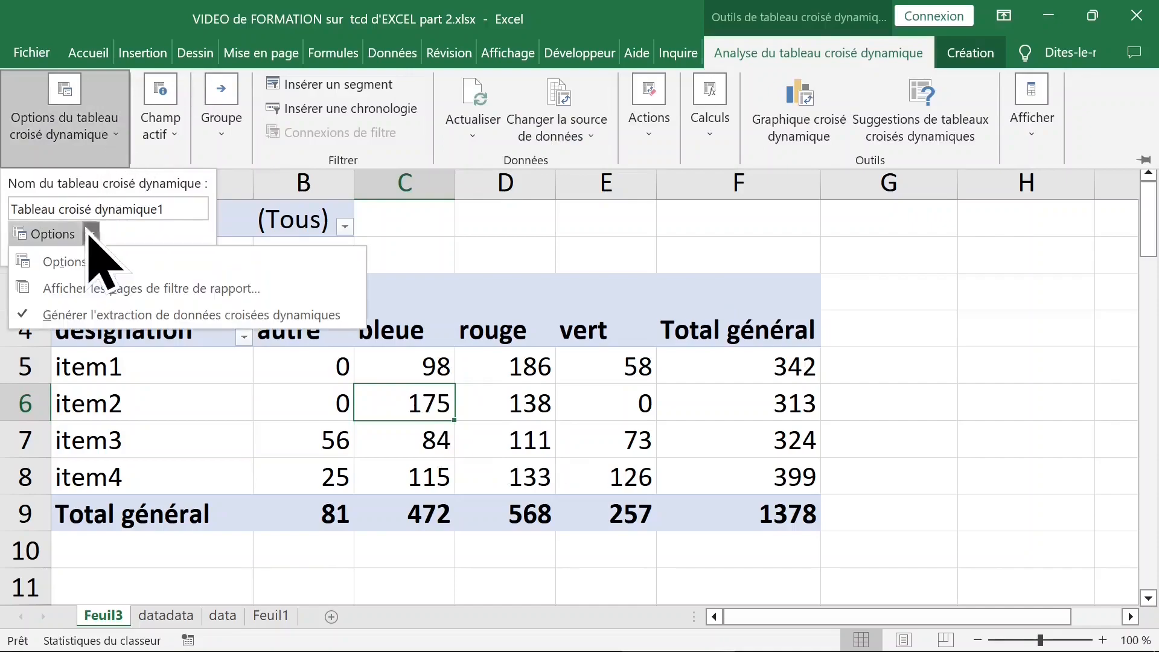
click(54, 284)
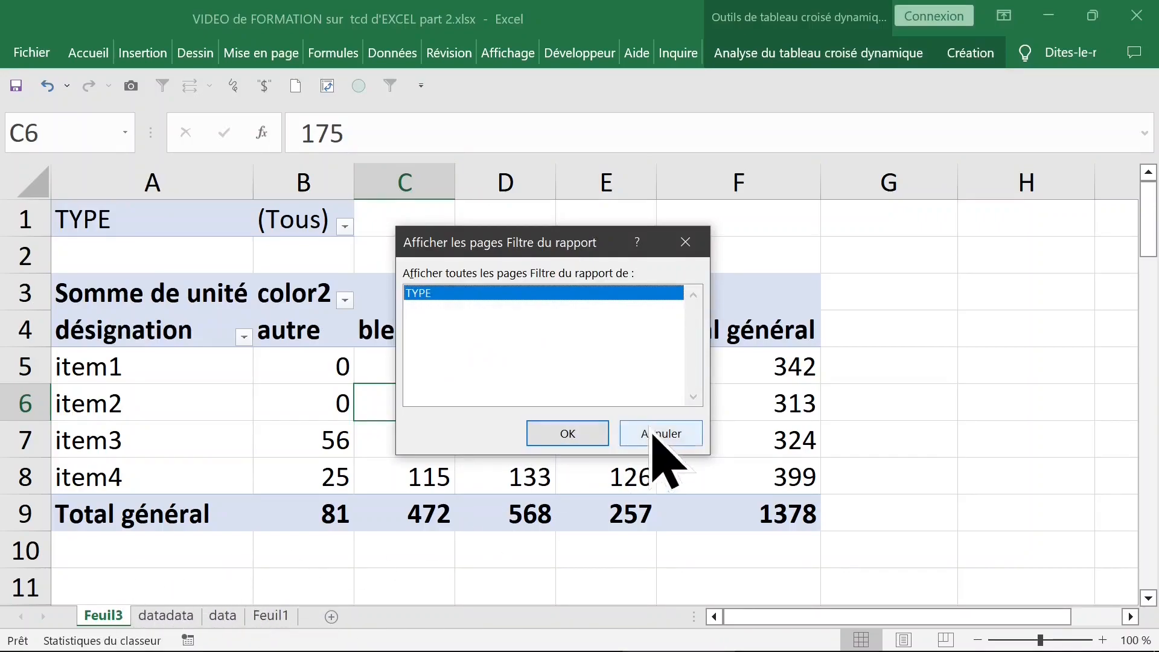
click(568, 434)
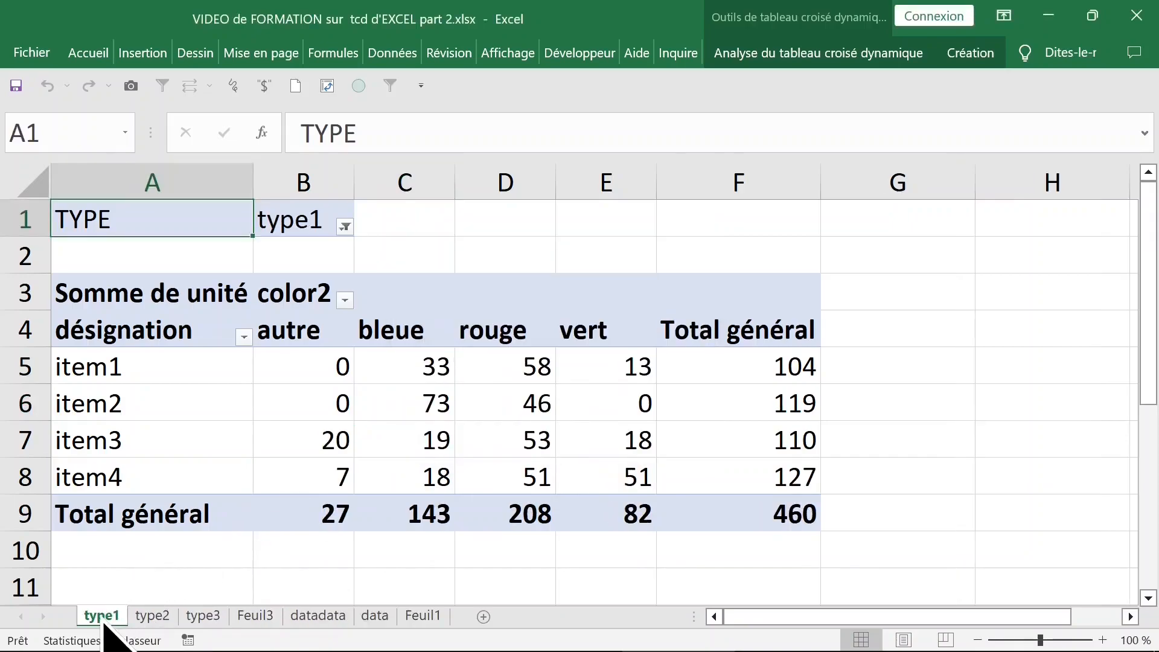
- Review the pivot tables on the type1, type2 and type3 sheets and compare them with the original on Feuil3
click(152, 616)
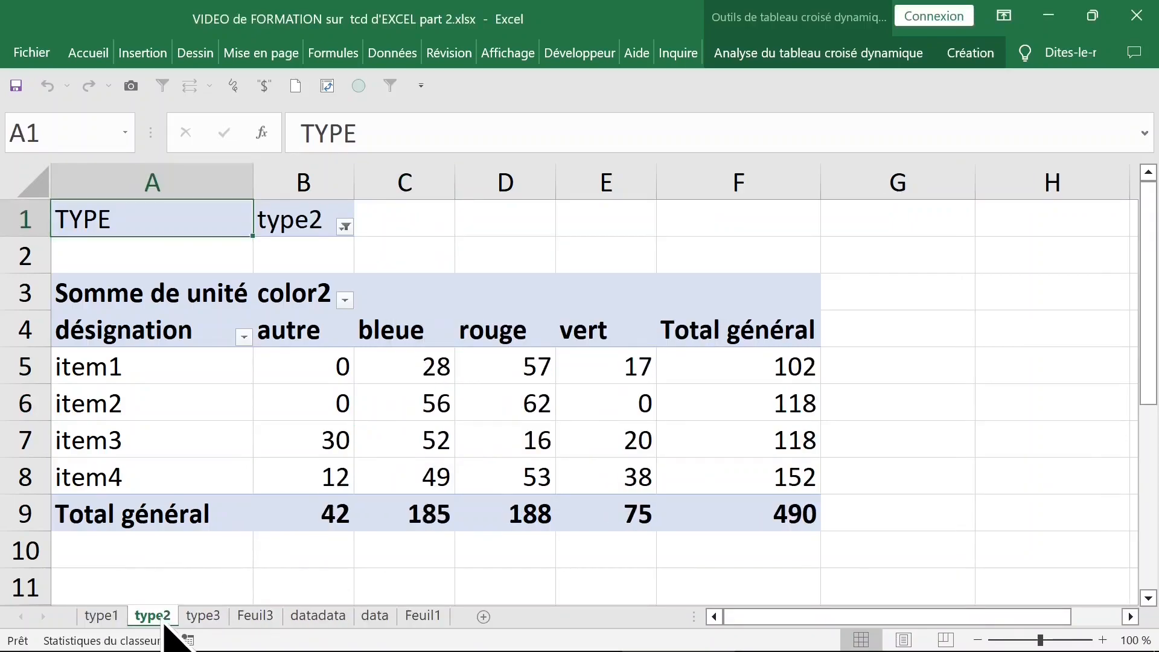
click(210, 622)
click(110, 618)
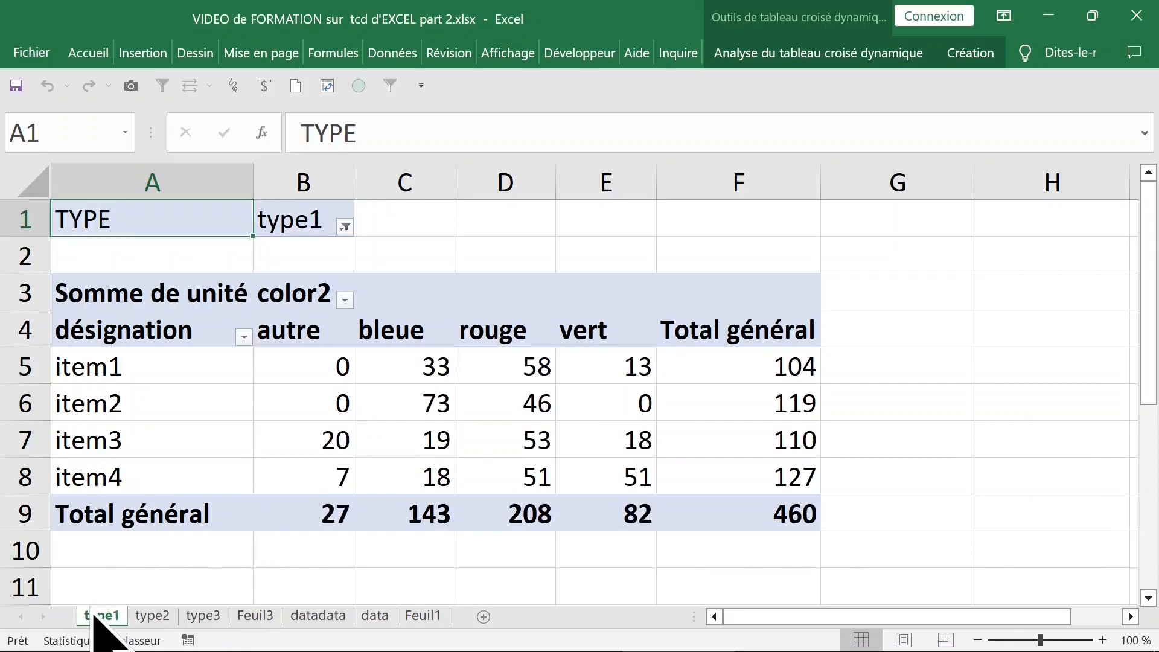
click(298, 224)
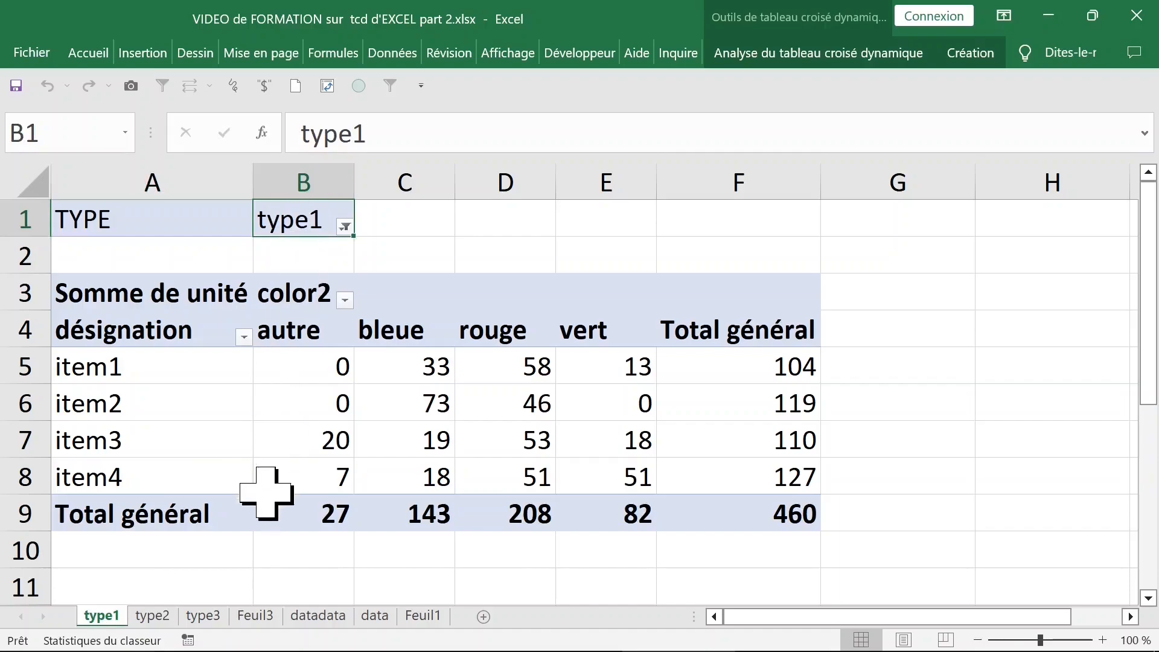
click(164, 620)
click(211, 620)
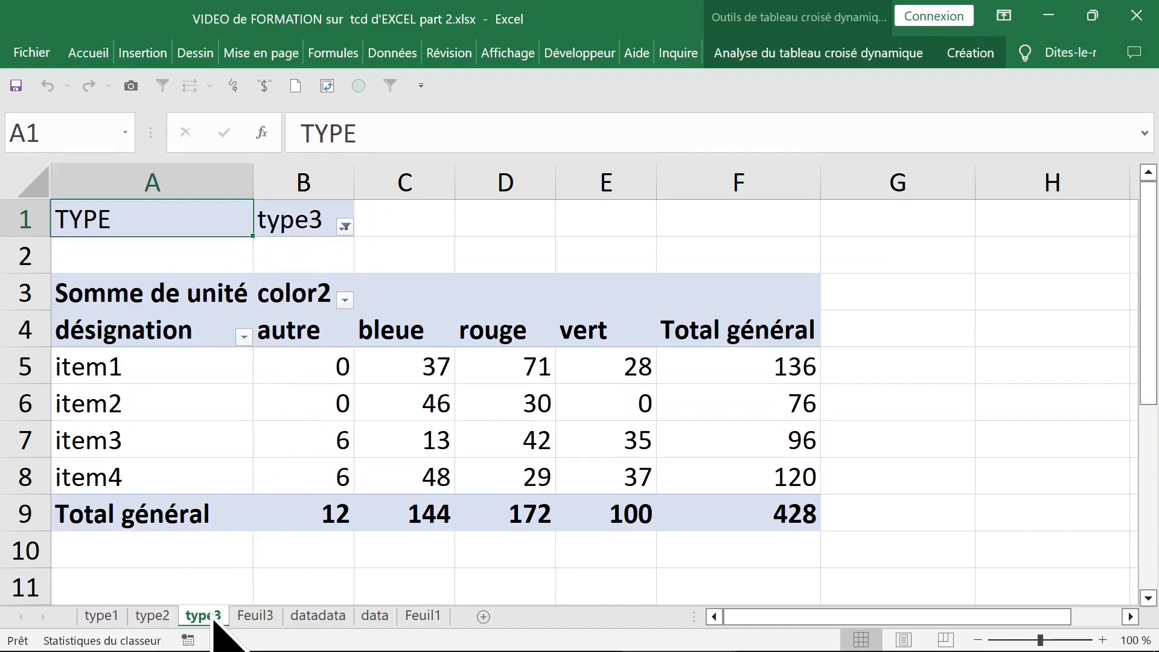
click(257, 616)
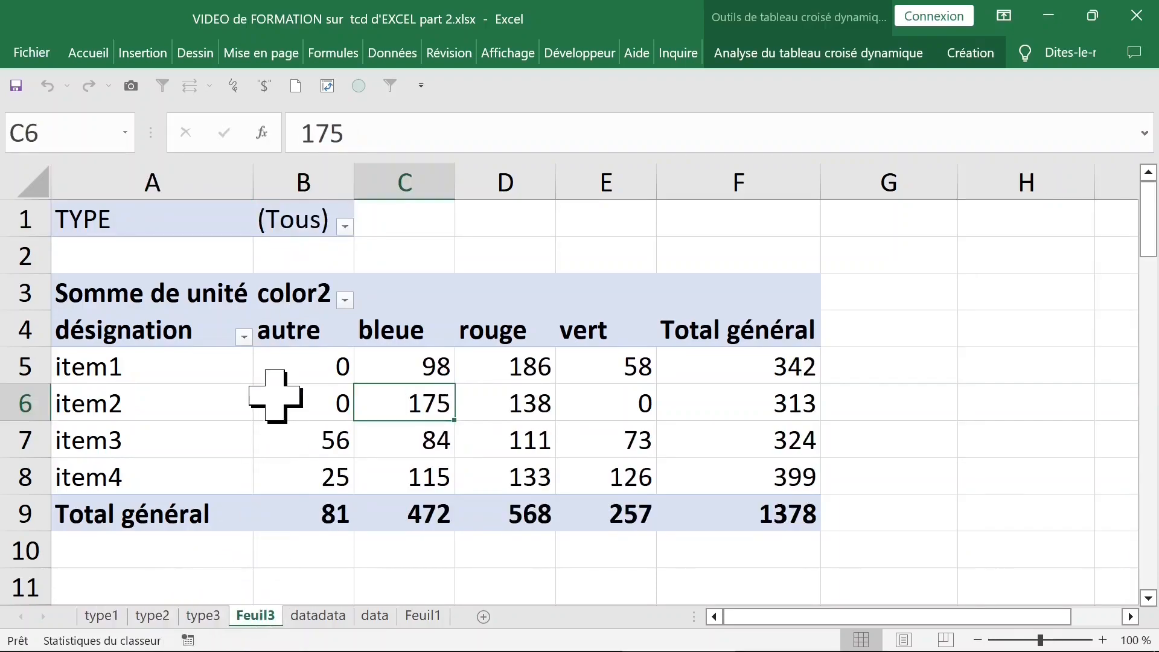
click(325, 363)
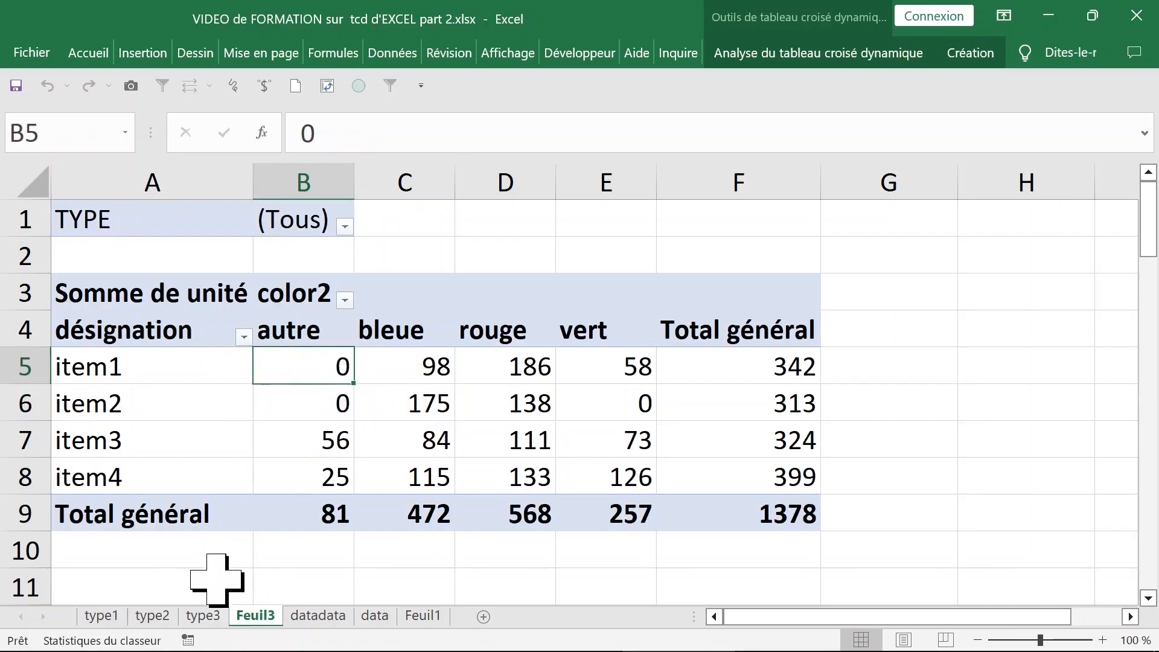
- Delete the type3, type2 and type1 worksheets, confirming each permanent deletion
click(210, 622)
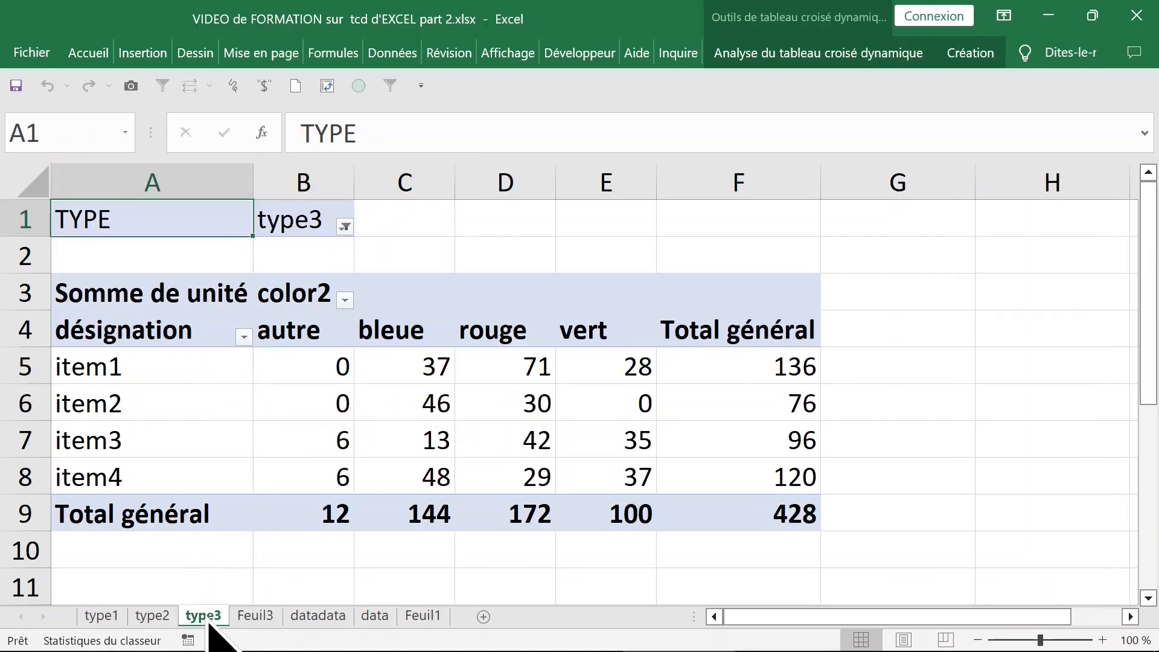
right_click(210, 628)
click(308, 382)
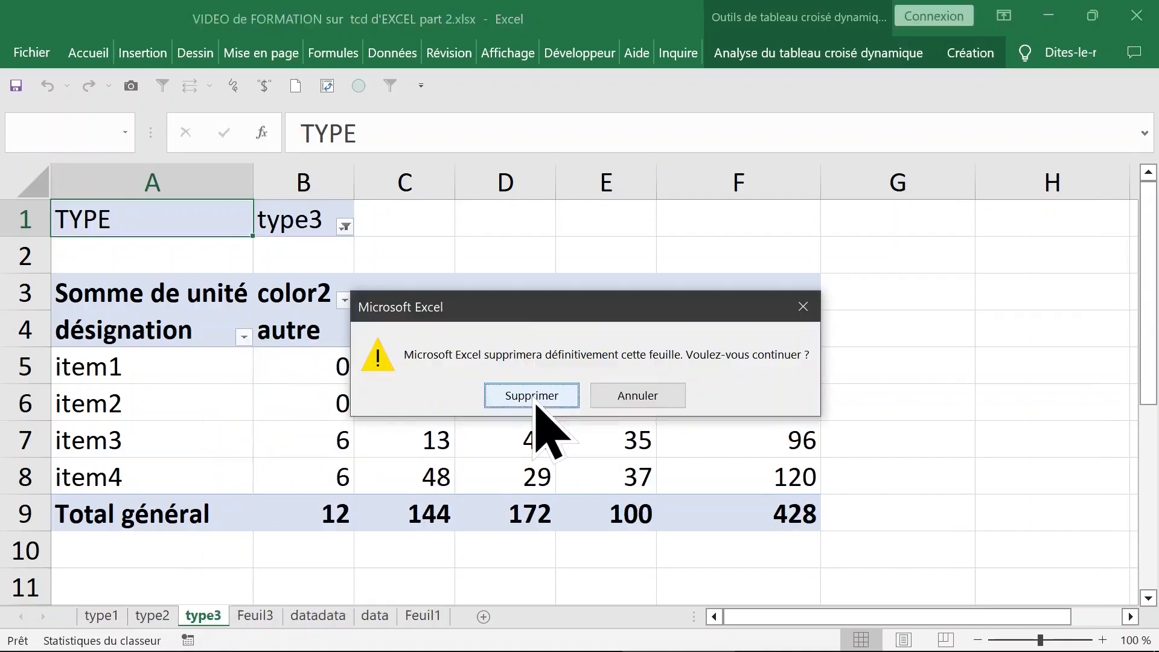
click(531, 396)
right_click(160, 622)
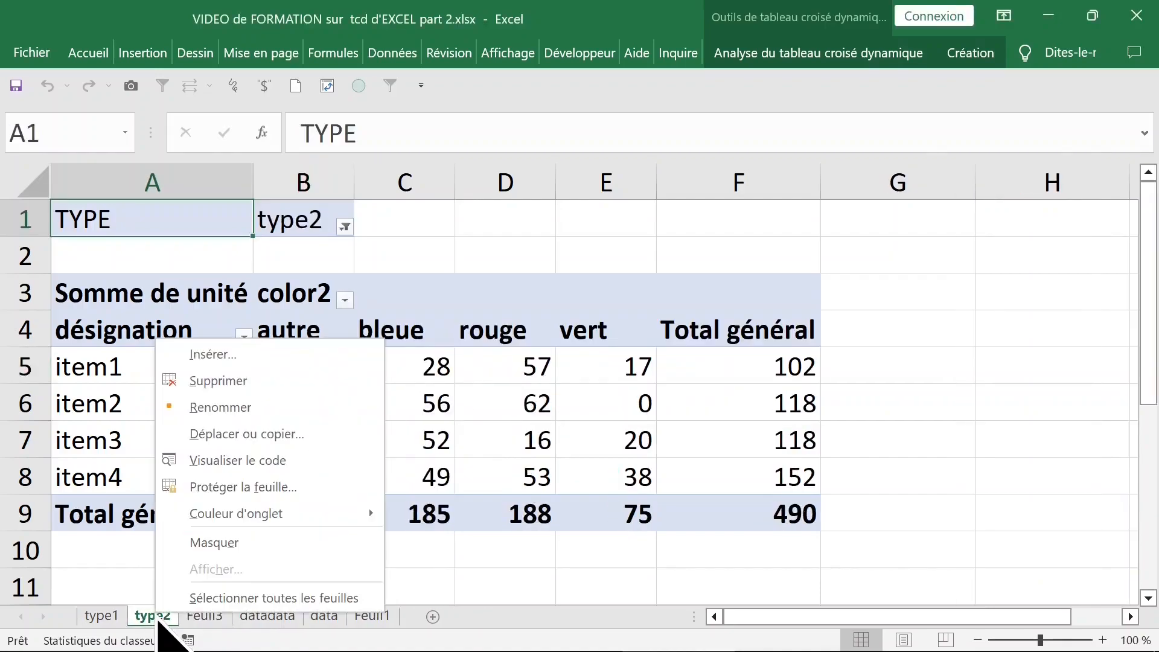
click(247, 381)
click(531, 395)
right_click(101, 616)
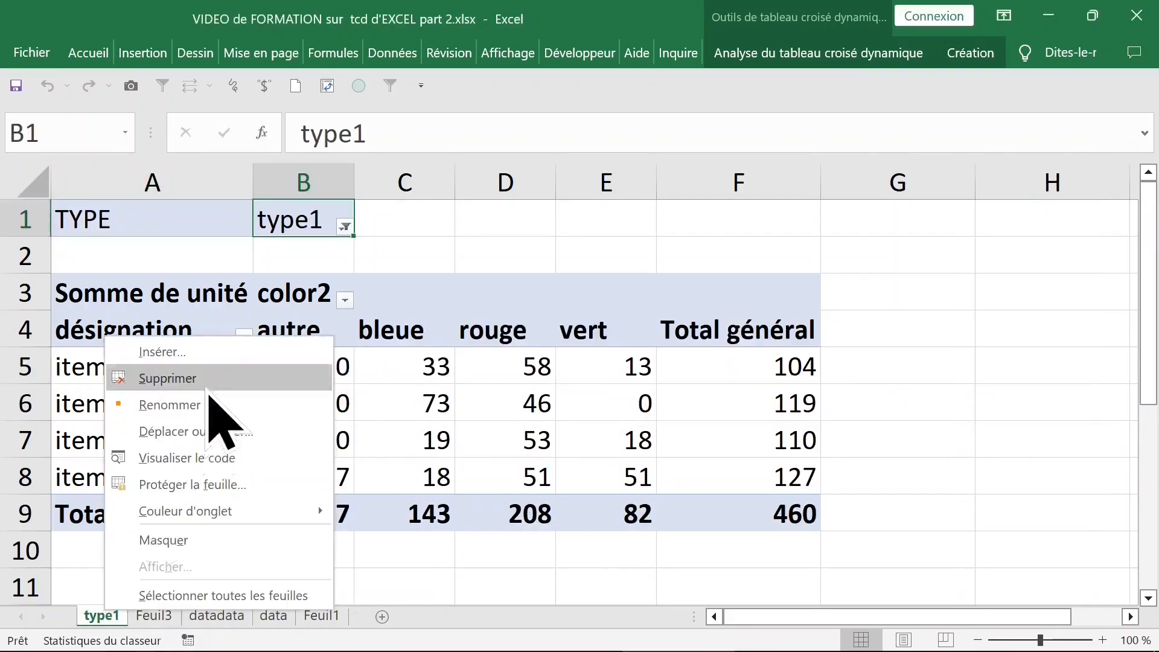
click(208, 380)
click(531, 395)
- Swap two fields of the Feuil3 pivot table, placing désignation in the report filter and TYPE in the rows, and close the field list
click(212, 425)
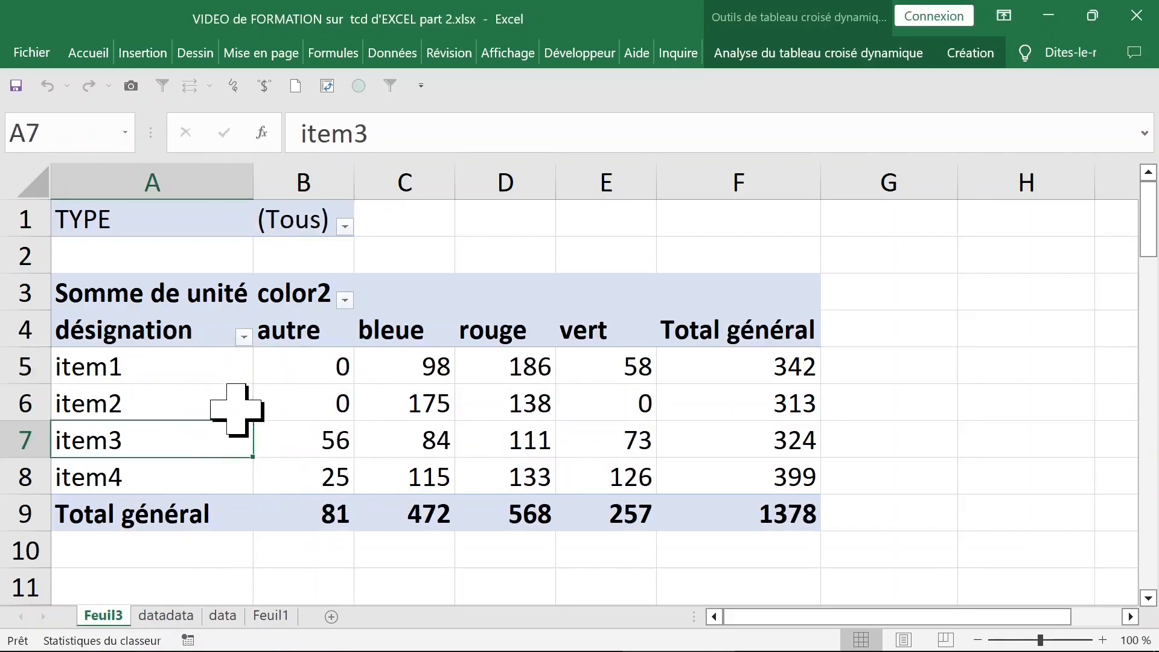
drag(166, 371, 154, 447)
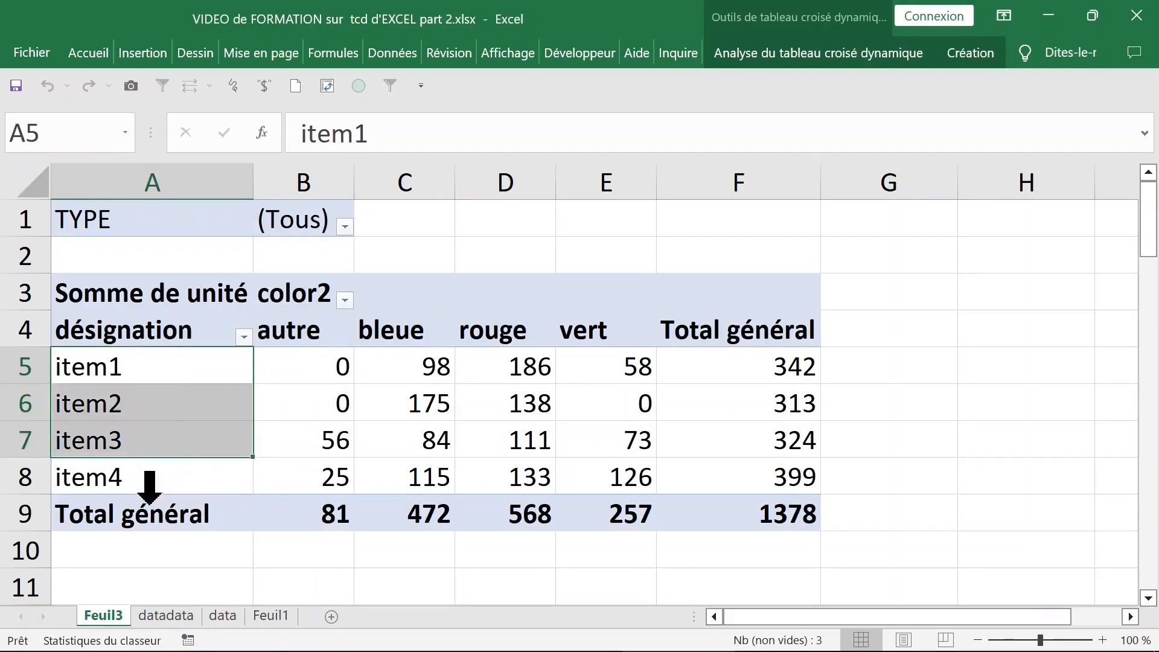
click(306, 362)
right_click(308, 371)
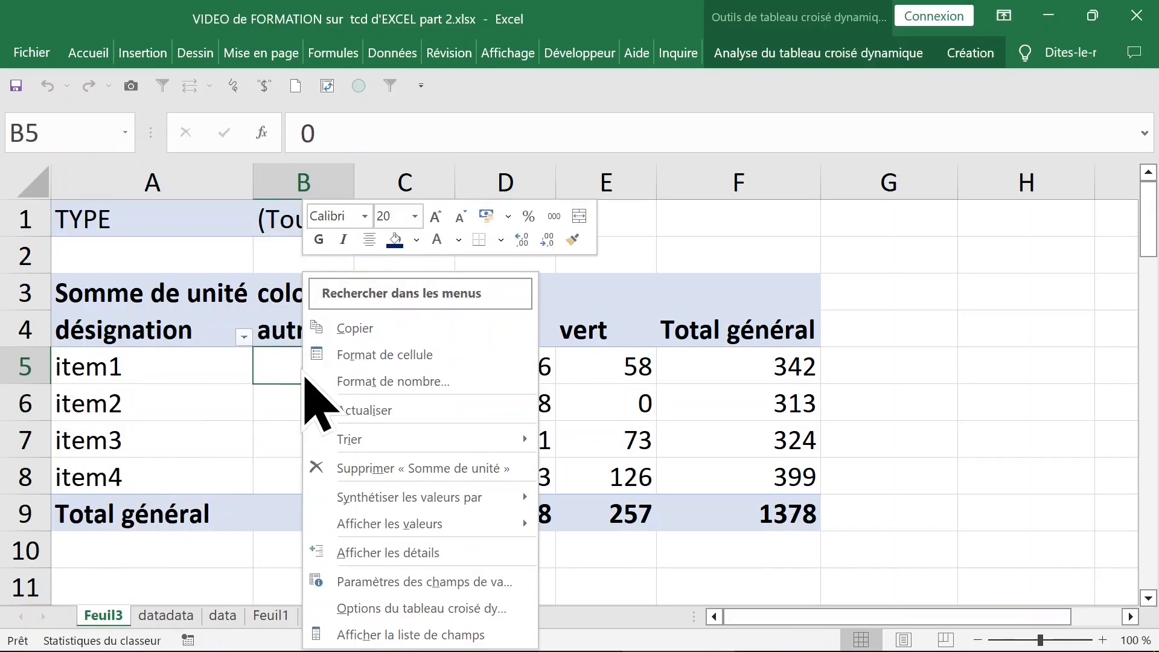
click(408, 631)
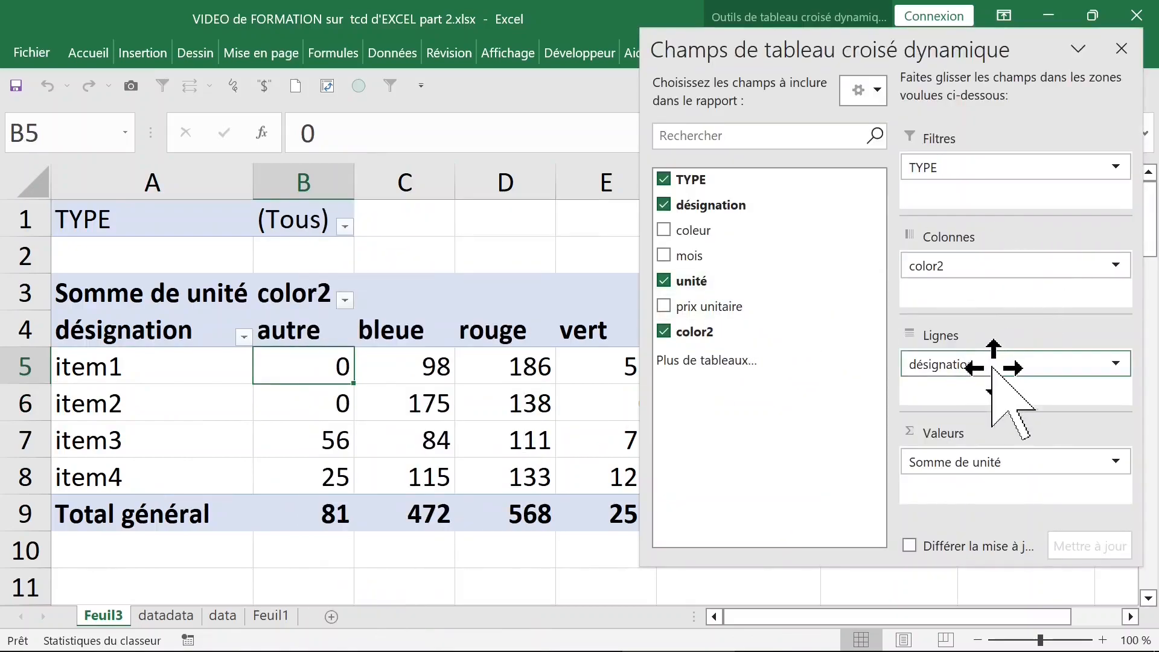
drag(988, 365, 957, 362)
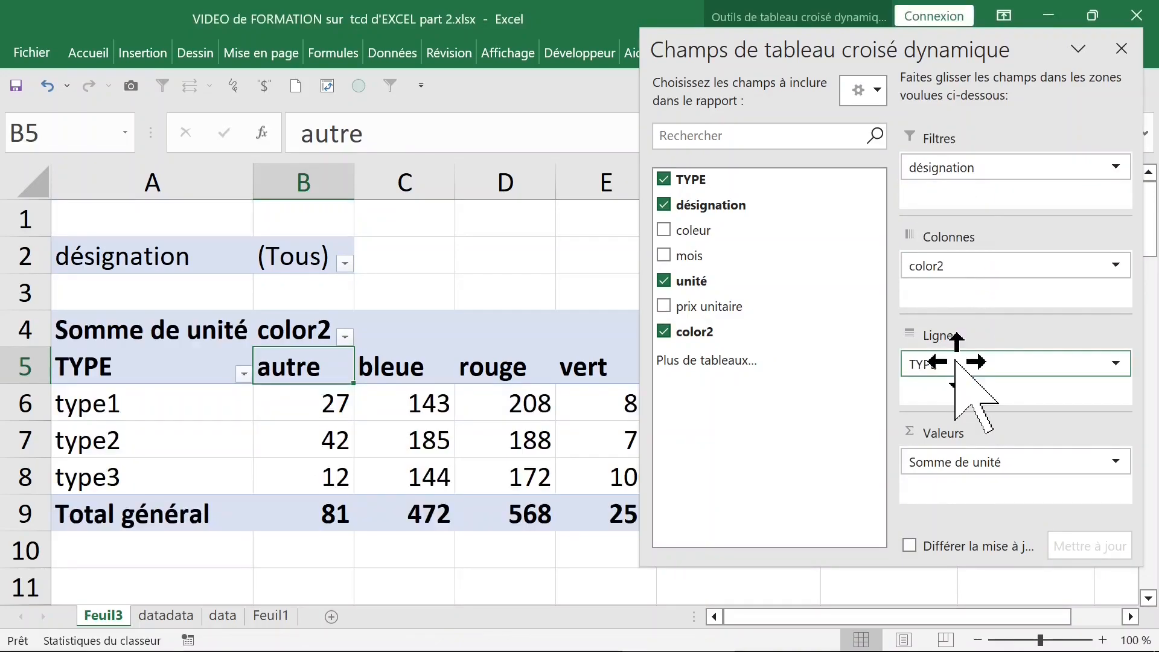
click(505, 332)
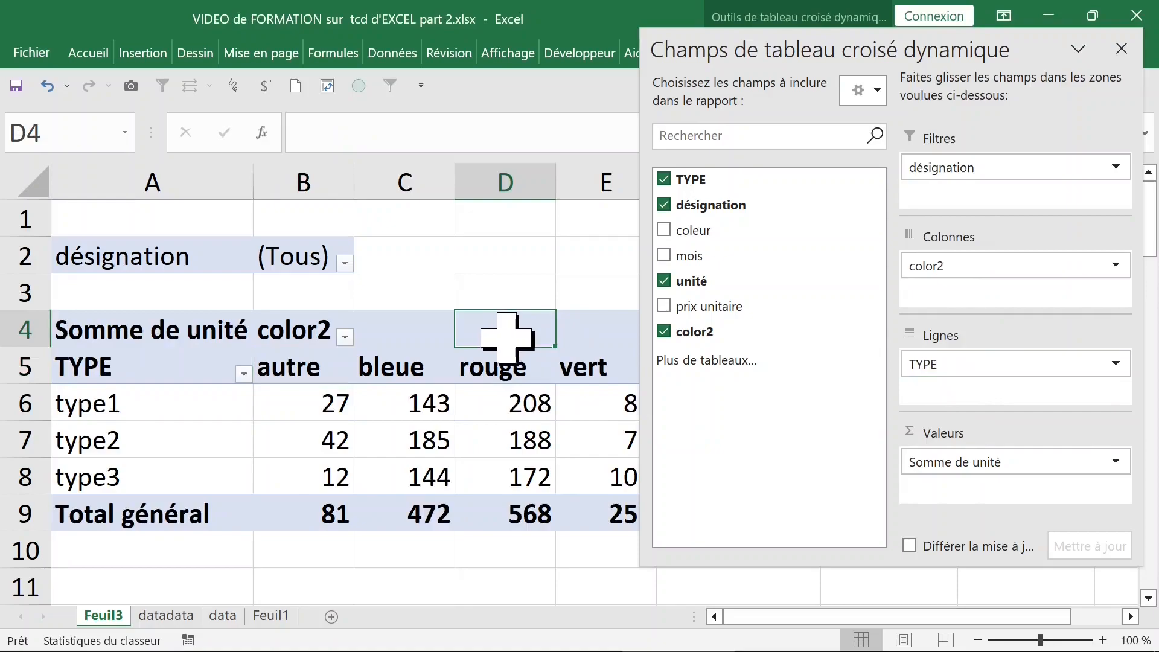
click(1121, 48)
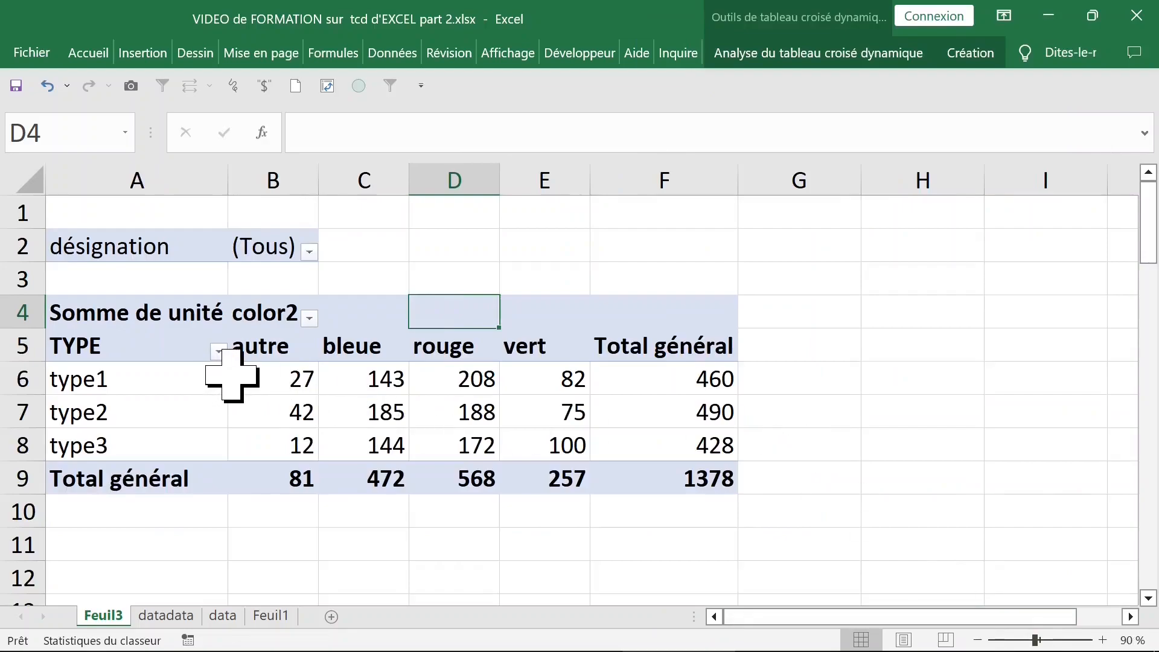
- Examine the rearranged pivot table's values, color headings and type rows, plus the items offered by the désignation filter
drag(231, 376, 622, 434)
click(271, 345)
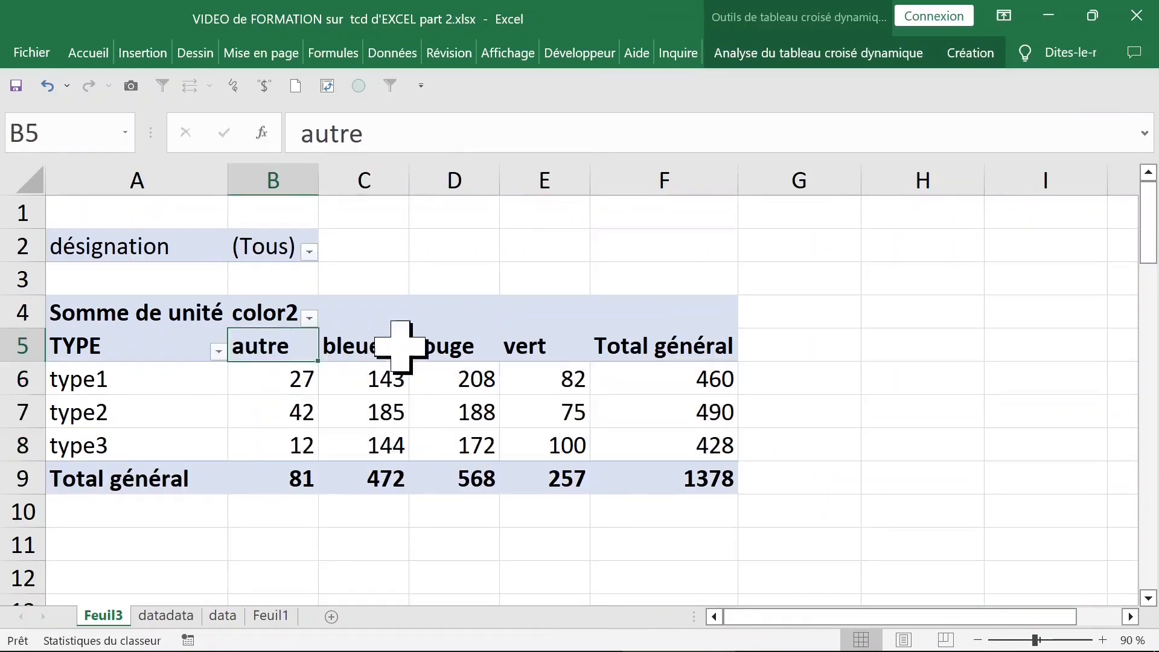
click(543, 345)
click(600, 339)
click(134, 366)
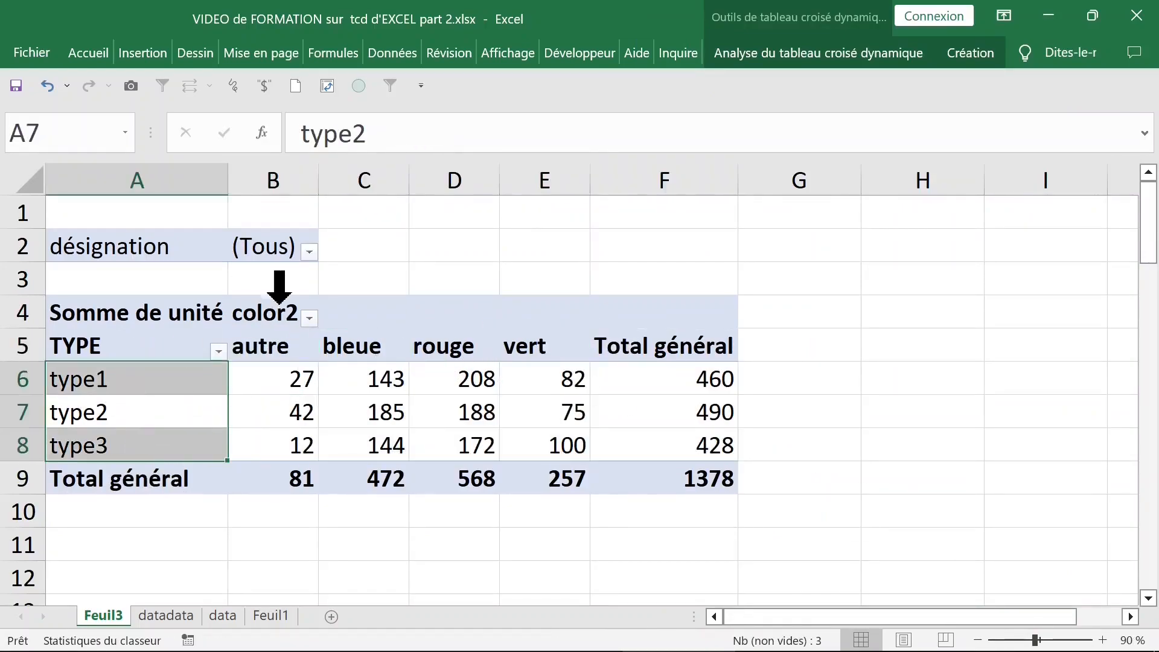
click(309, 252)
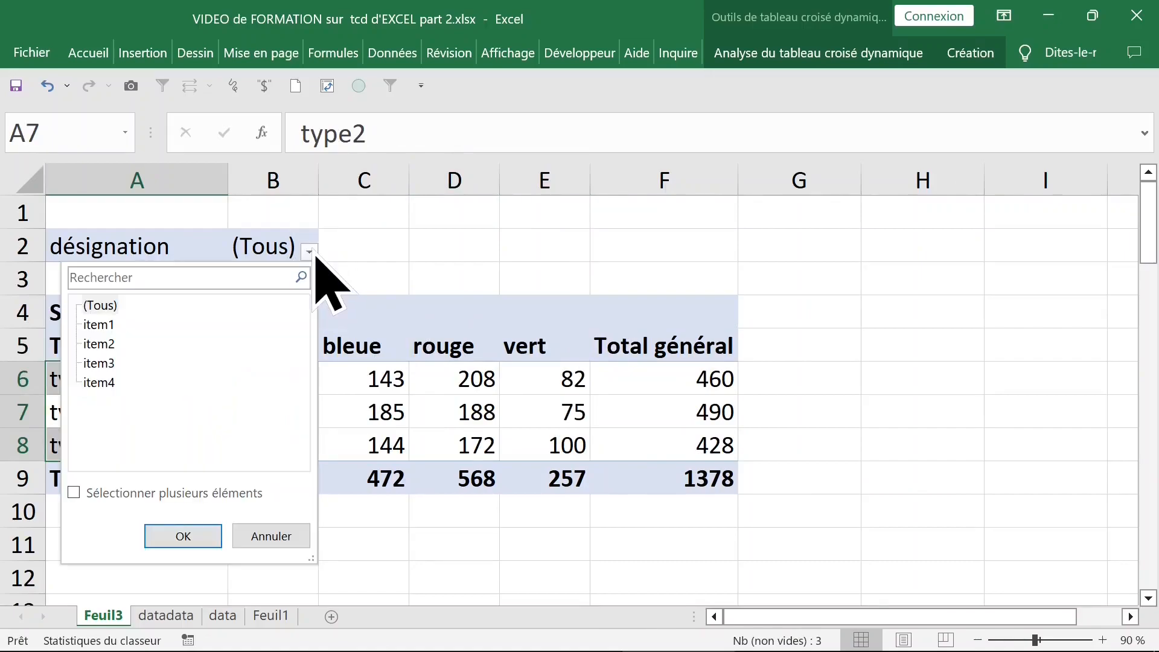
click(99, 325)
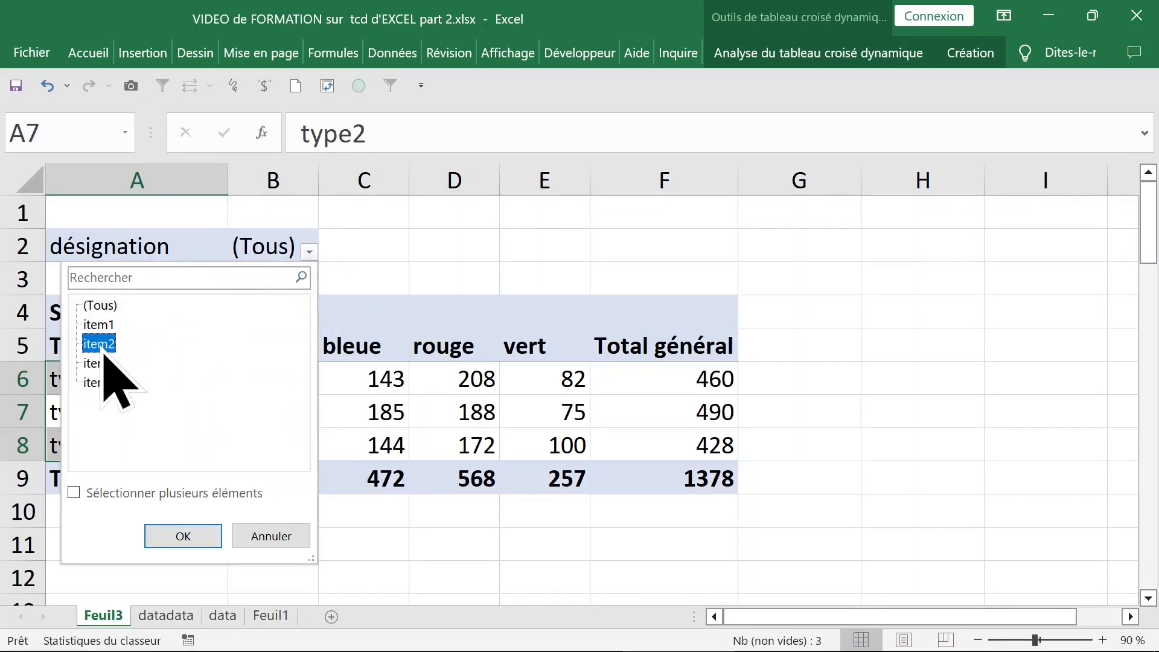
click(98, 363)
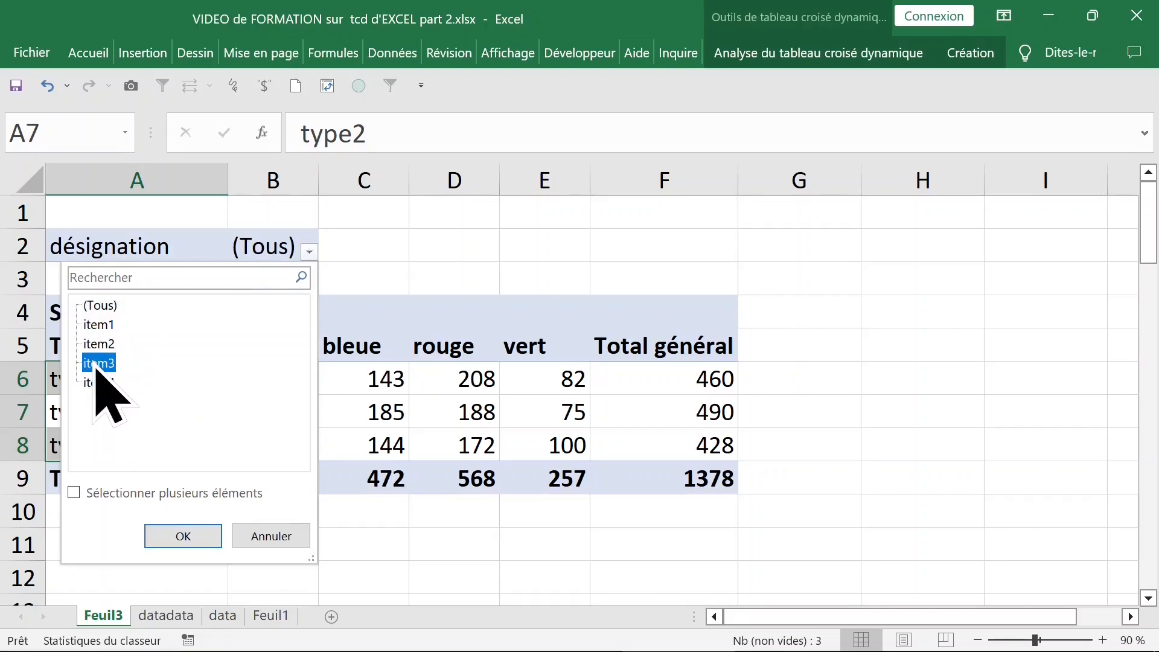
click(102, 327)
click(104, 343)
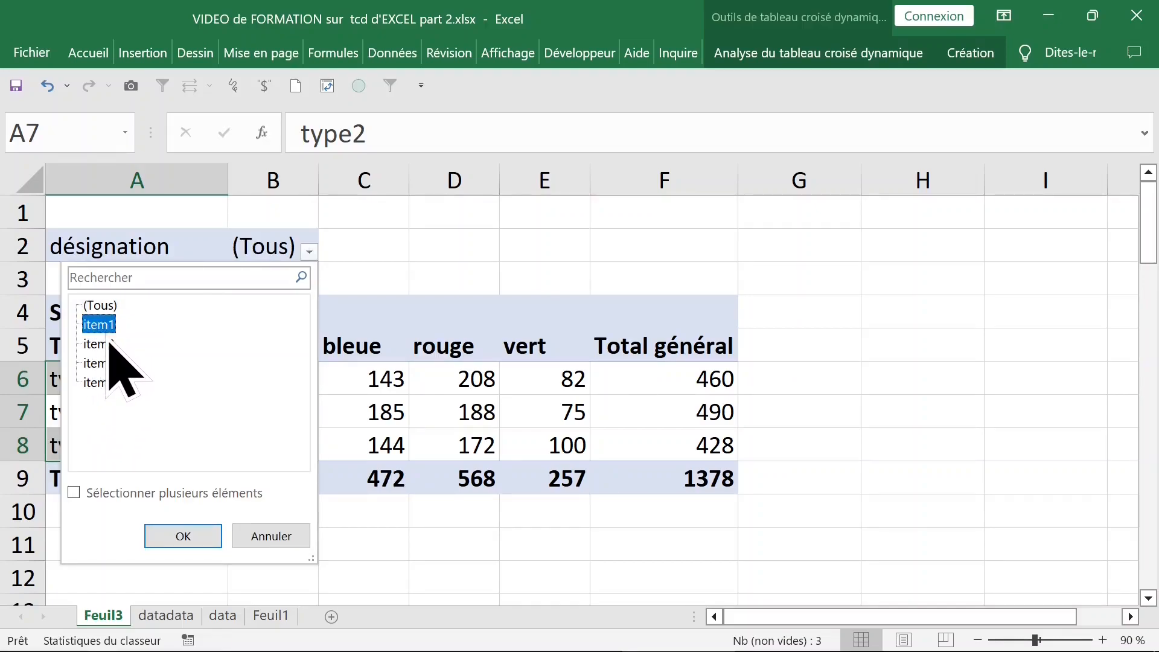
click(98, 363)
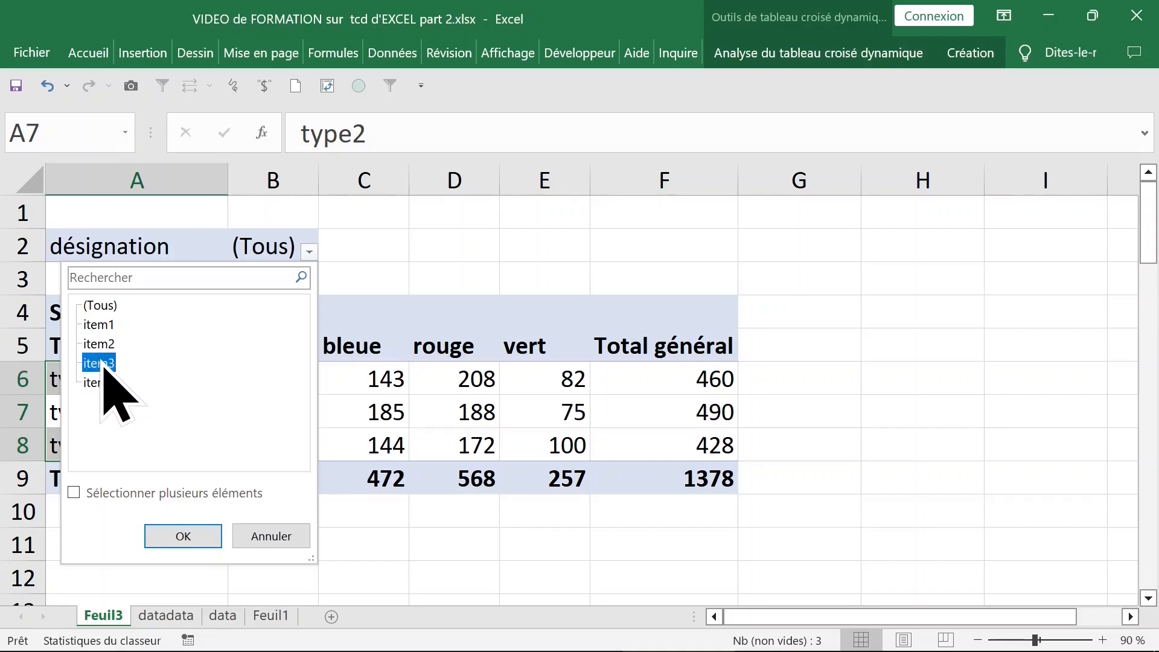
click(99, 383)
click(282, 538)
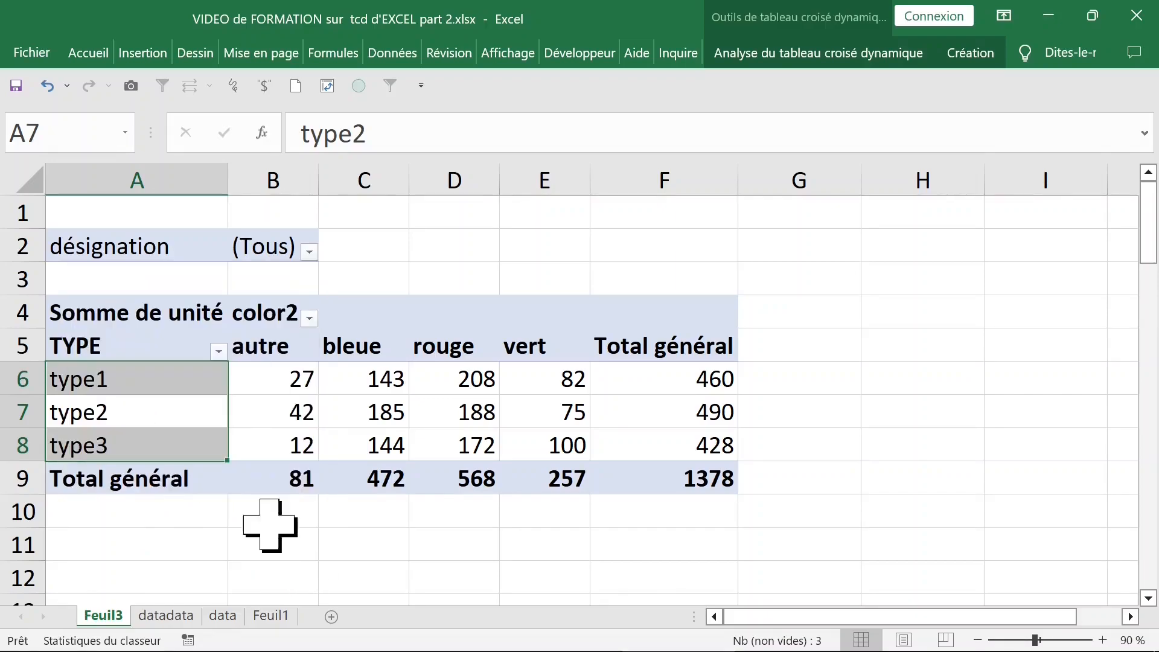
- Generate the report filter pages for désignation, giving each item its own worksheet
click(201, 375)
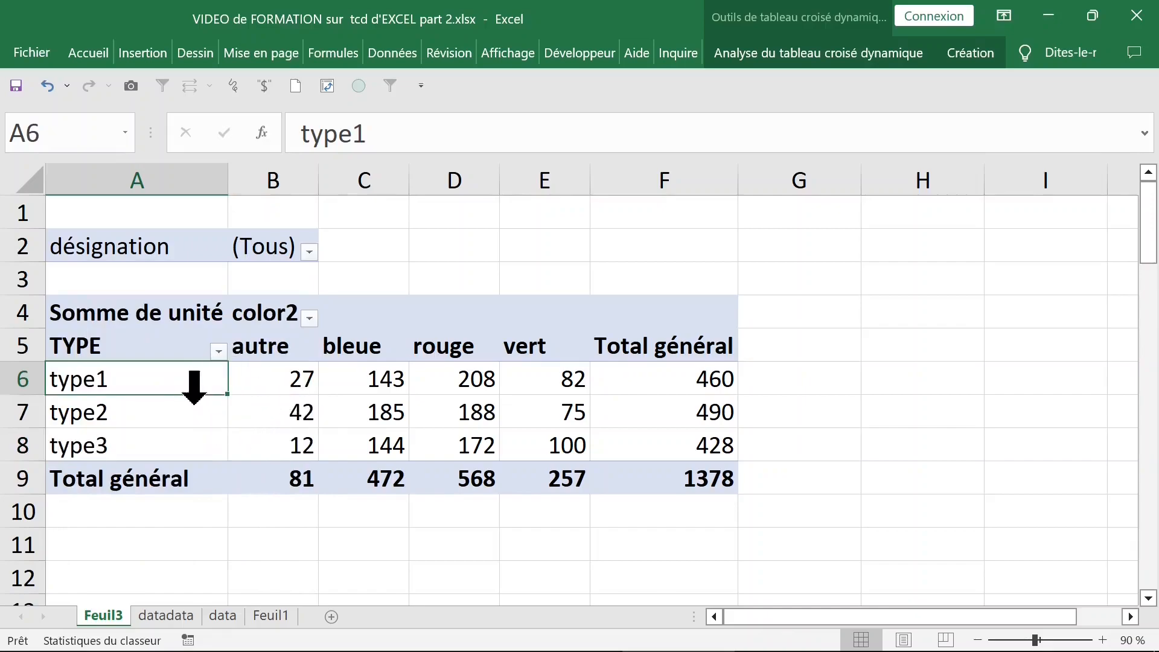
click(818, 53)
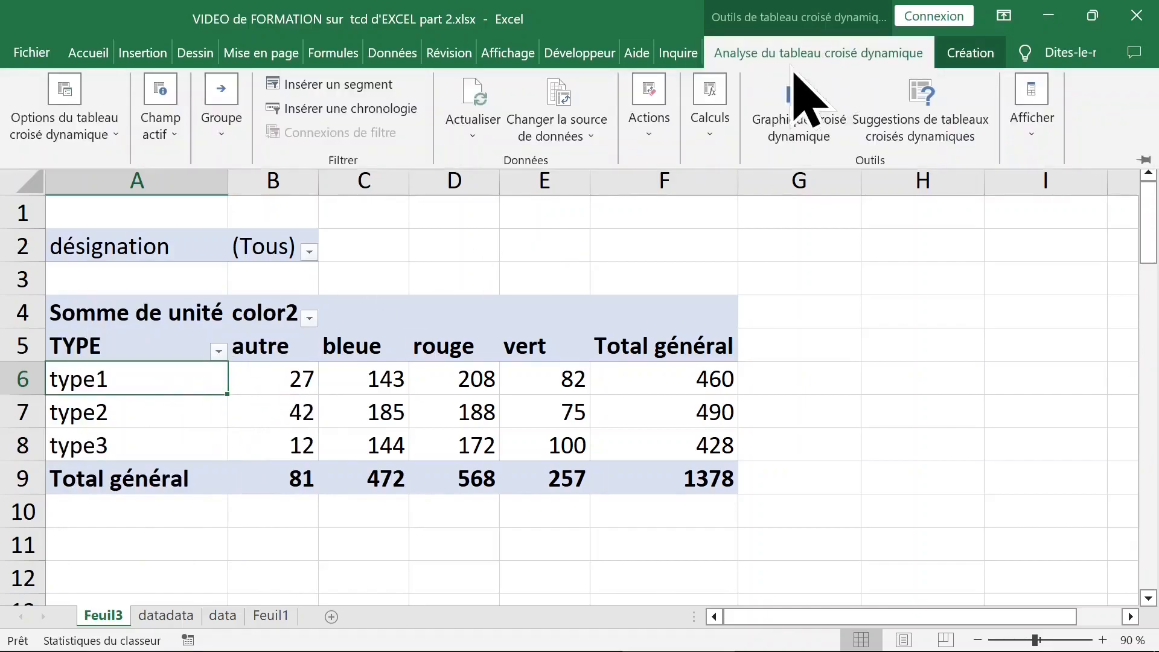
click(108, 130)
click(92, 234)
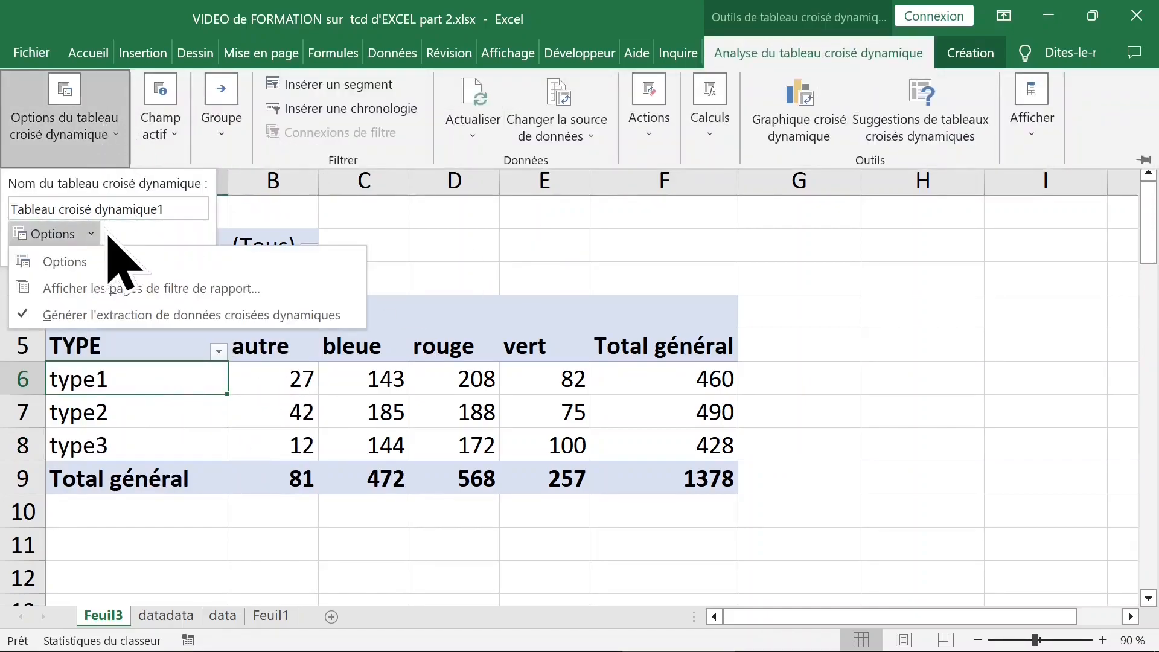
click(99, 299)
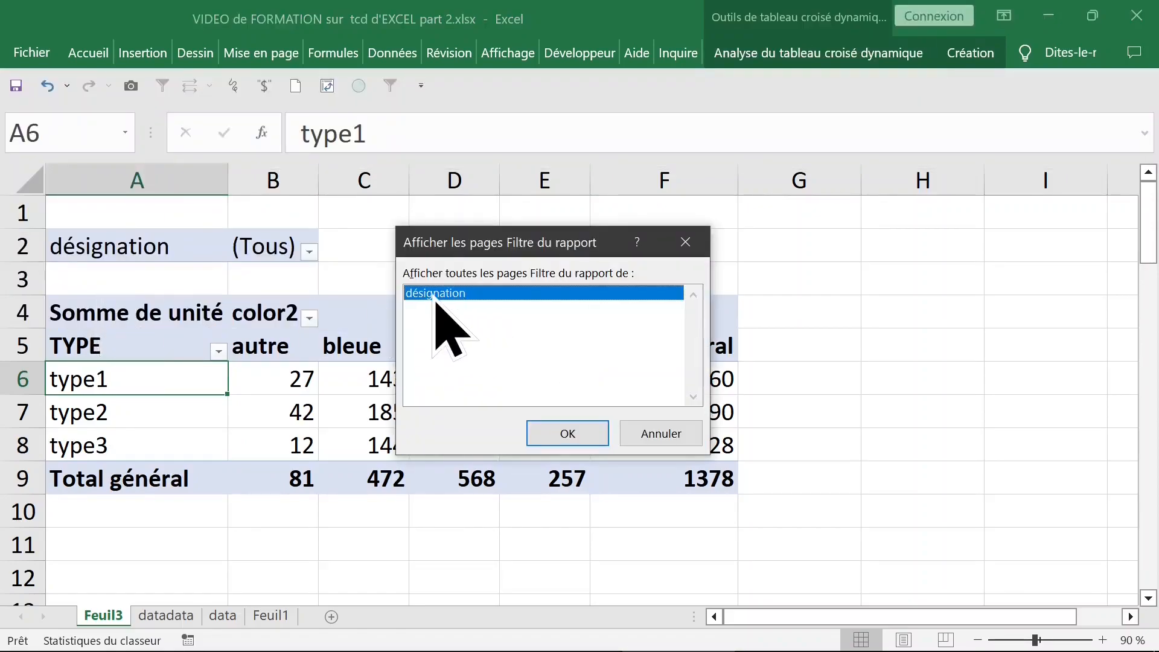
click(568, 433)
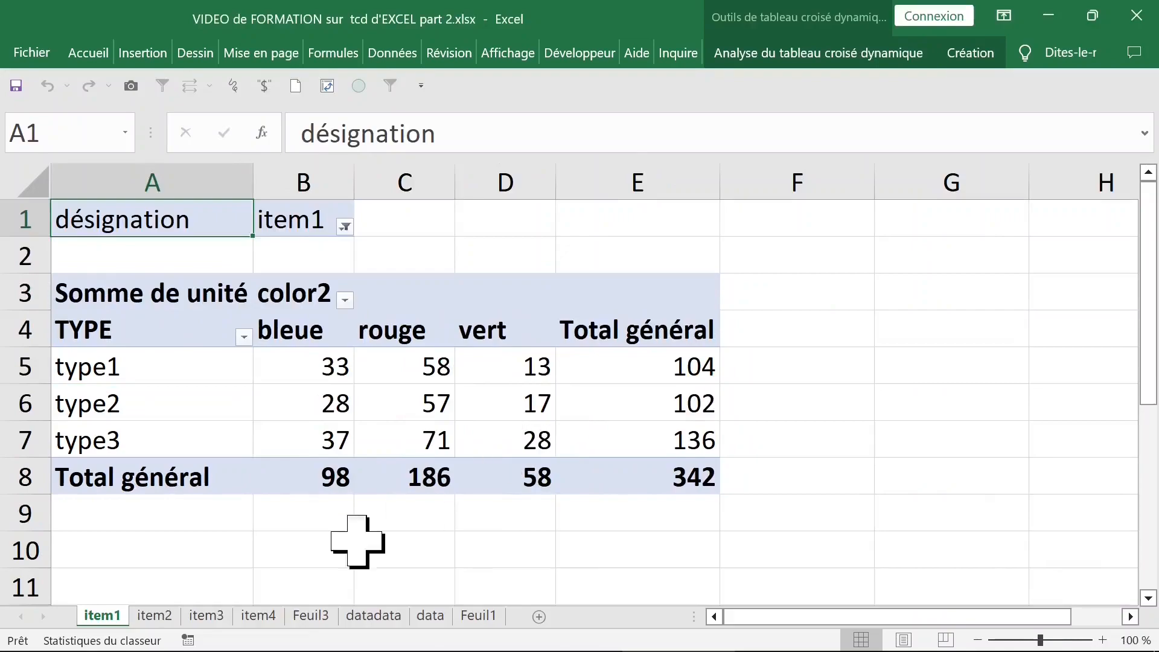
- Examine the pivot tables on the item1, item2, item3 and item4 sheets
click(160, 617)
click(211, 617)
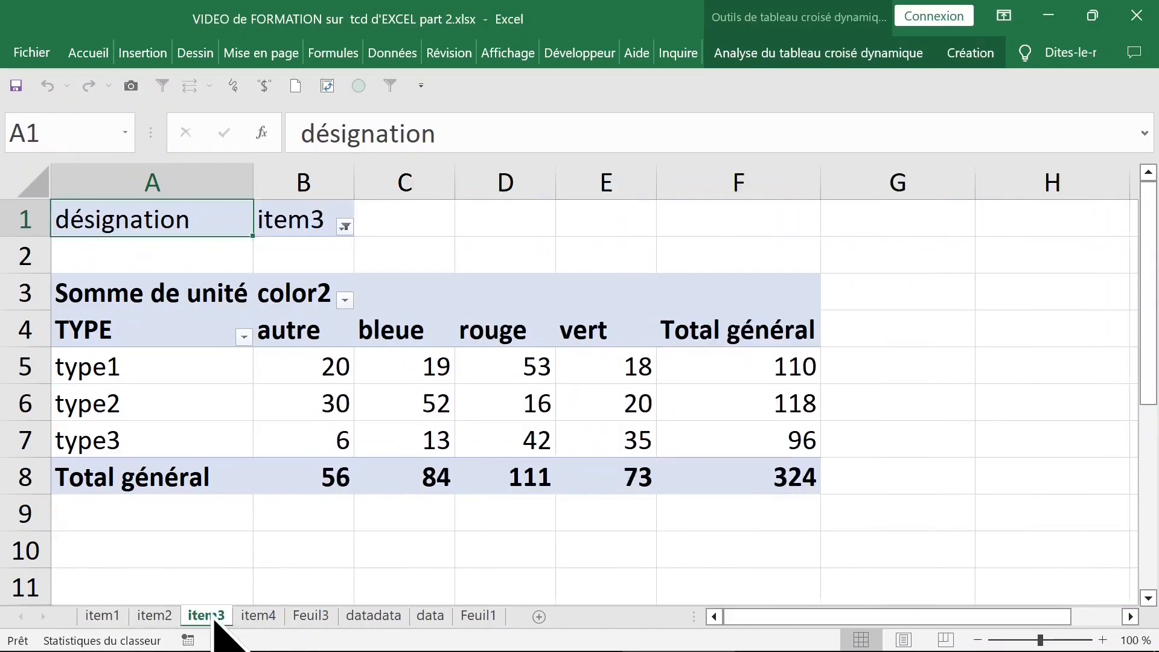
click(259, 616)
click(155, 617)
click(103, 617)
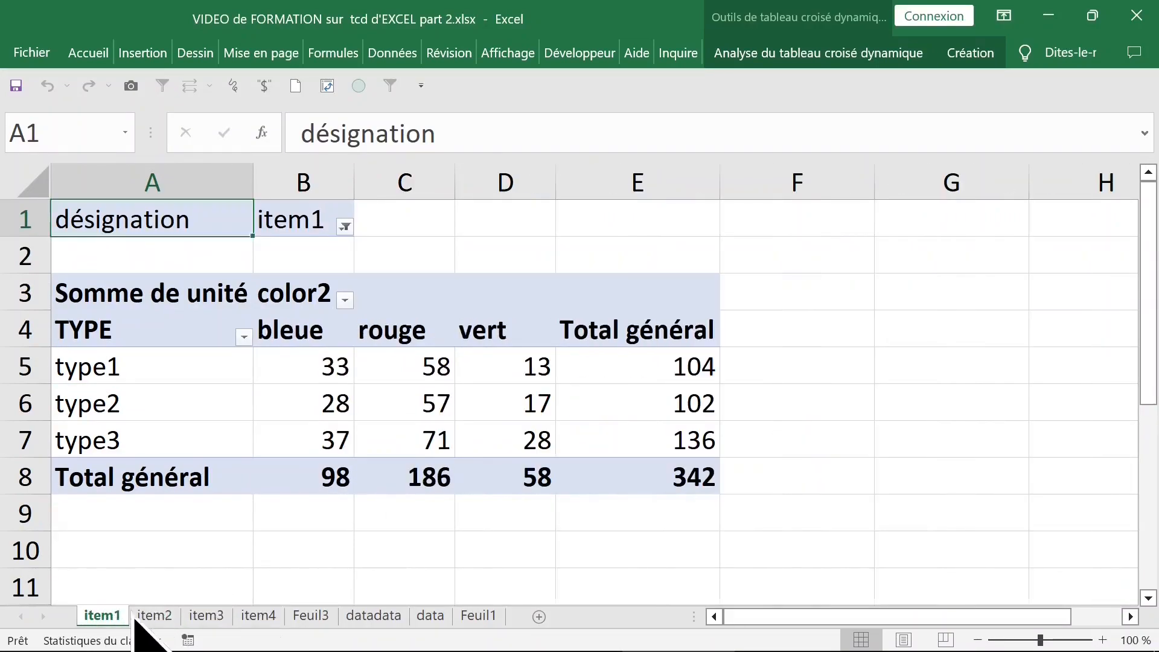
click(154, 616)
click(205, 616)
click(258, 616)
click(206, 617)
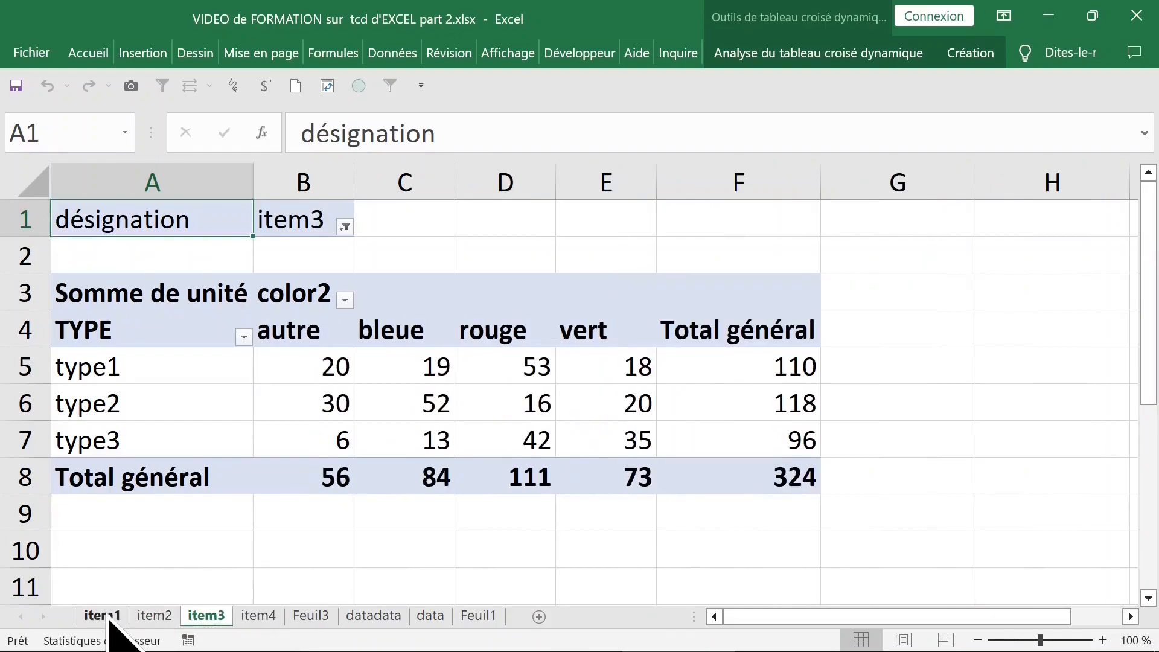
- Delete the item1, item2, item3 and item4 worksheets, confirming each permanent deletion
click(102, 617)
right_click(104, 619)
click(181, 379)
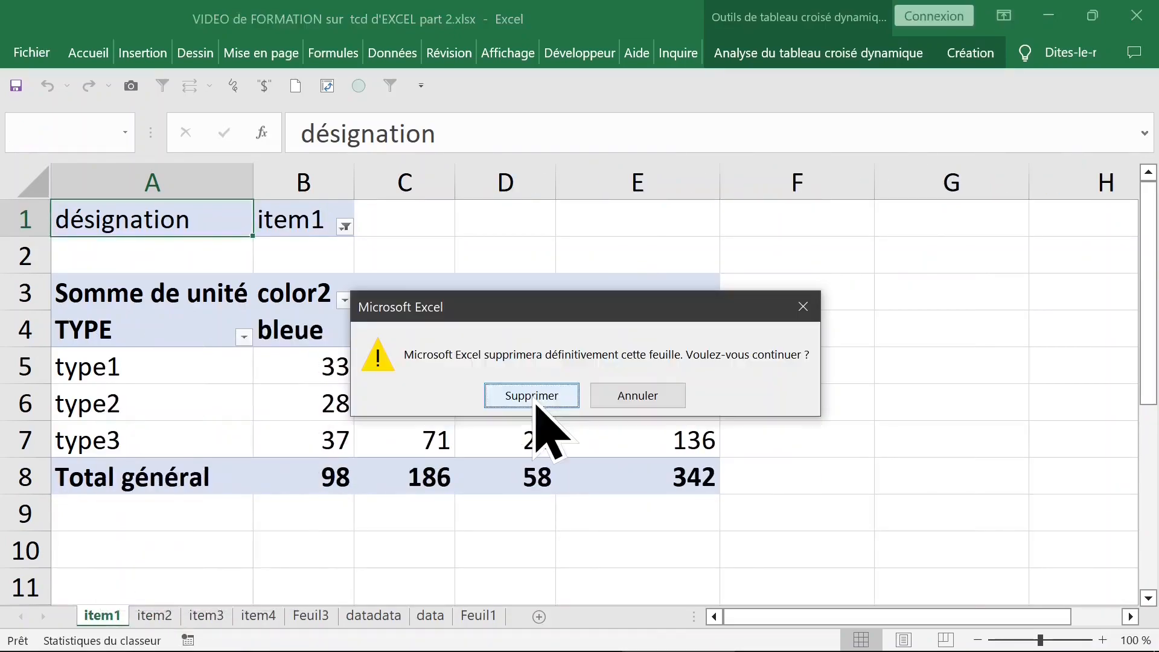
click(531, 395)
right_click(103, 617)
click(169, 380)
click(530, 399)
right_click(102, 617)
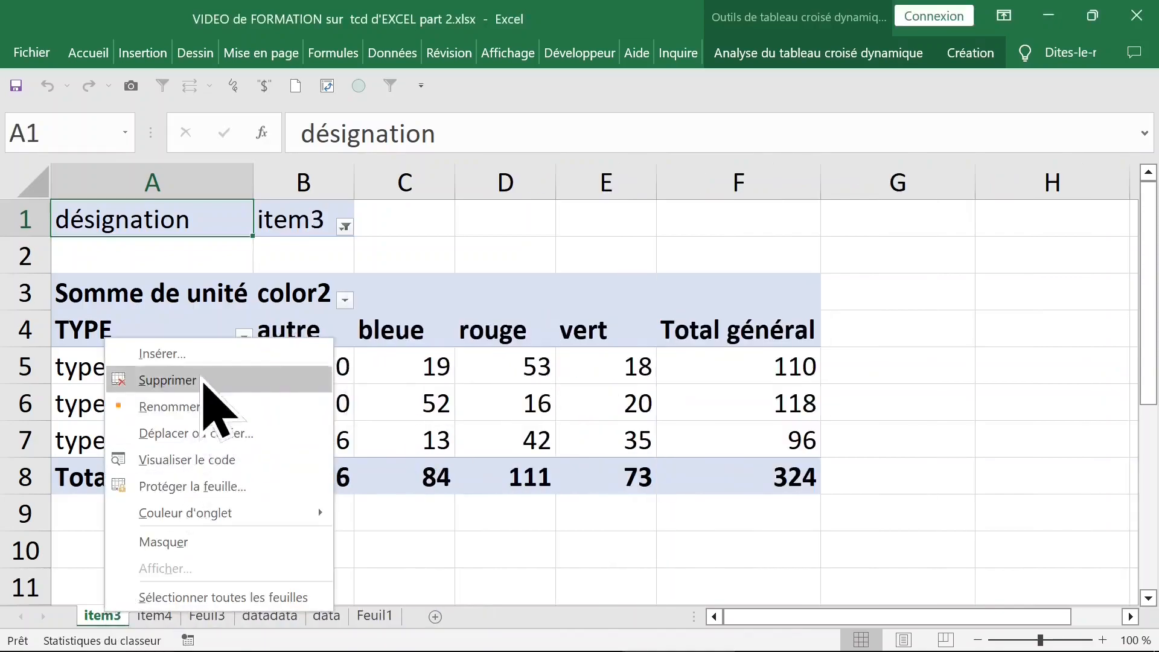
click(169, 380)
click(531, 398)
right_click(111, 619)
click(169, 380)
click(531, 399)
- Rearrange the Feuil3 pivot table fields so color2 becomes the report filter and désignation supplies the columns
click(260, 331)
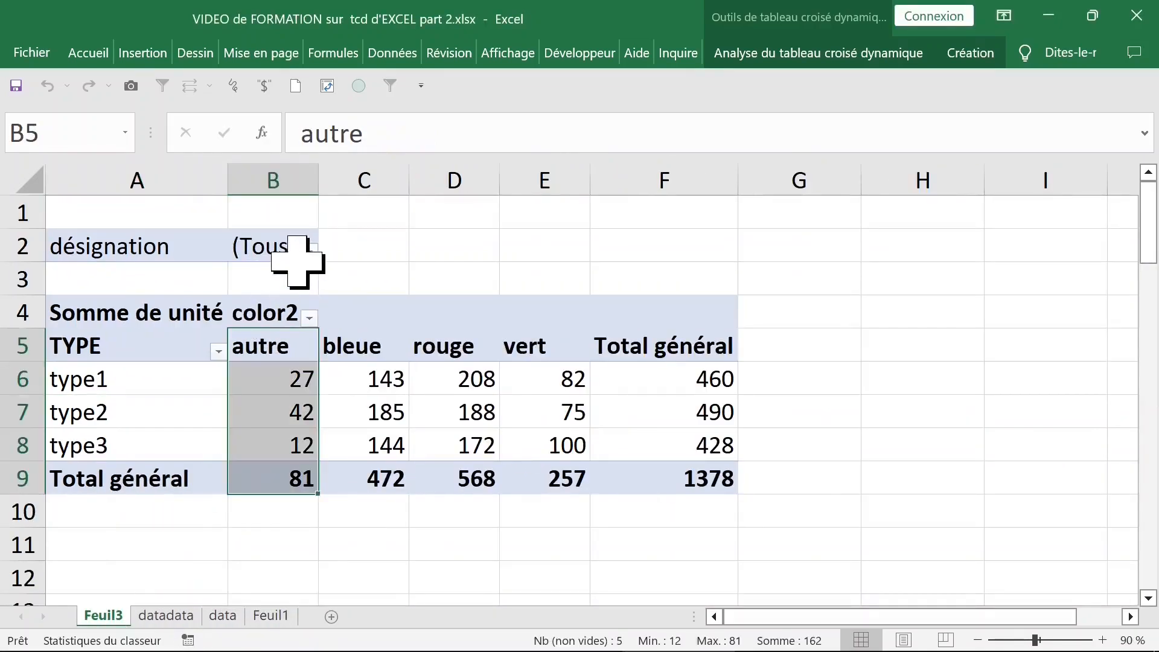
click(309, 251)
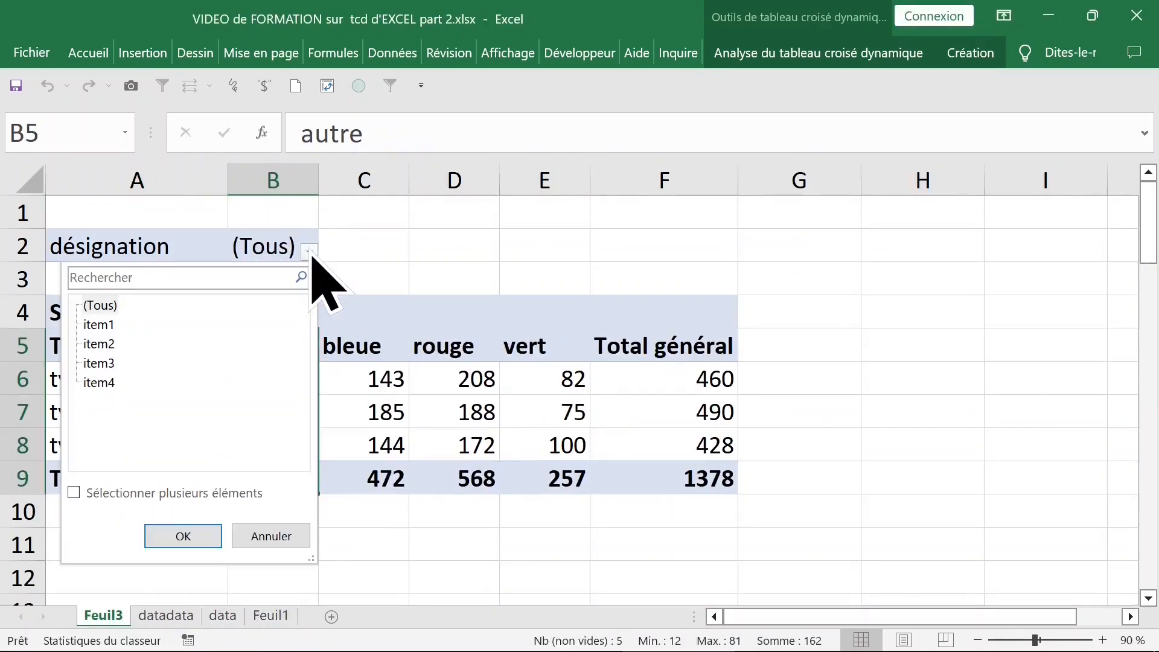
click(390, 359)
click(338, 368)
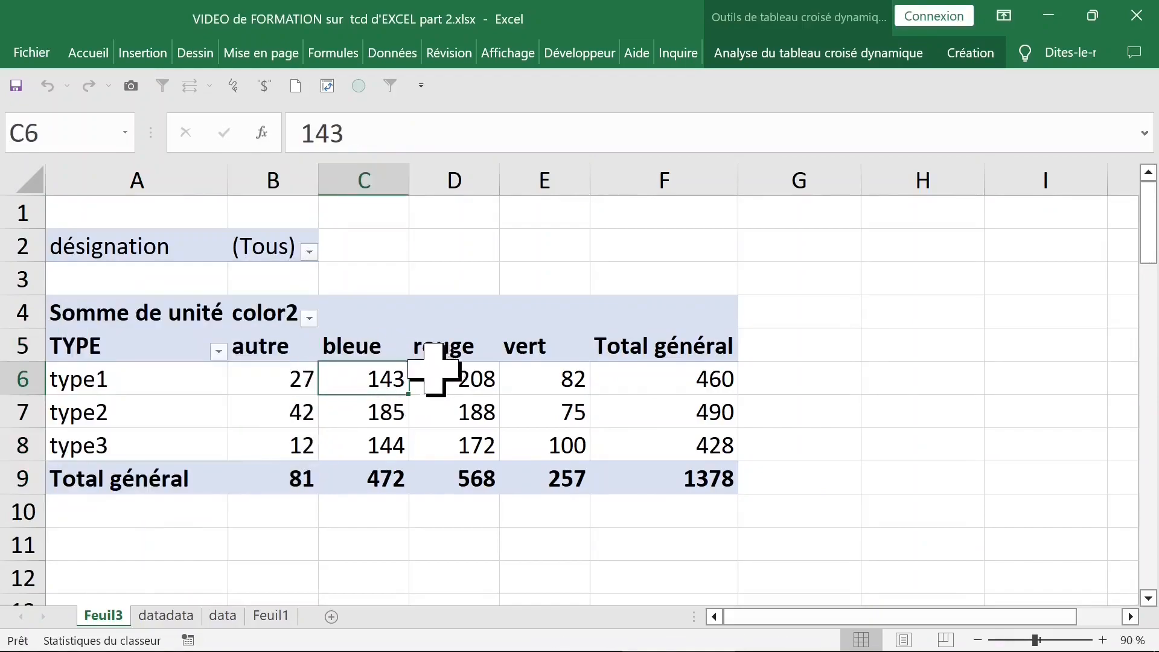
click(272, 390)
right_click(260, 389)
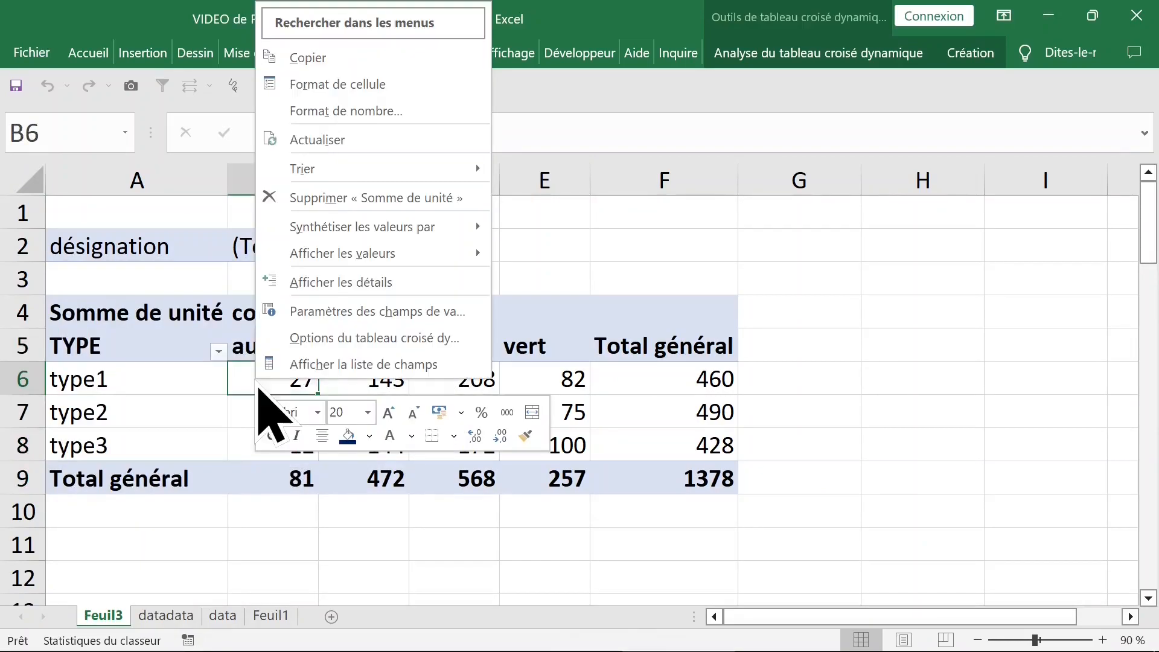
click(308, 365)
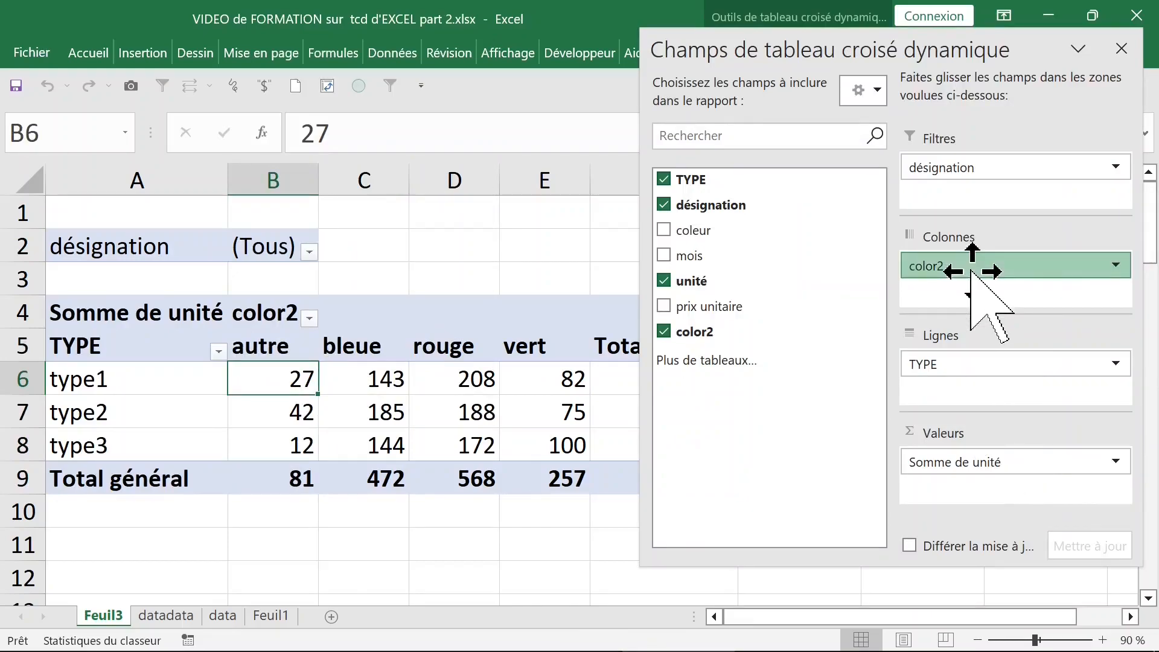
mouse_move(973, 272)
mouse_down()
mouse_move(979, 187)
mouse_move(990, 187)
mouse_move(965, 274)
mouse_up()
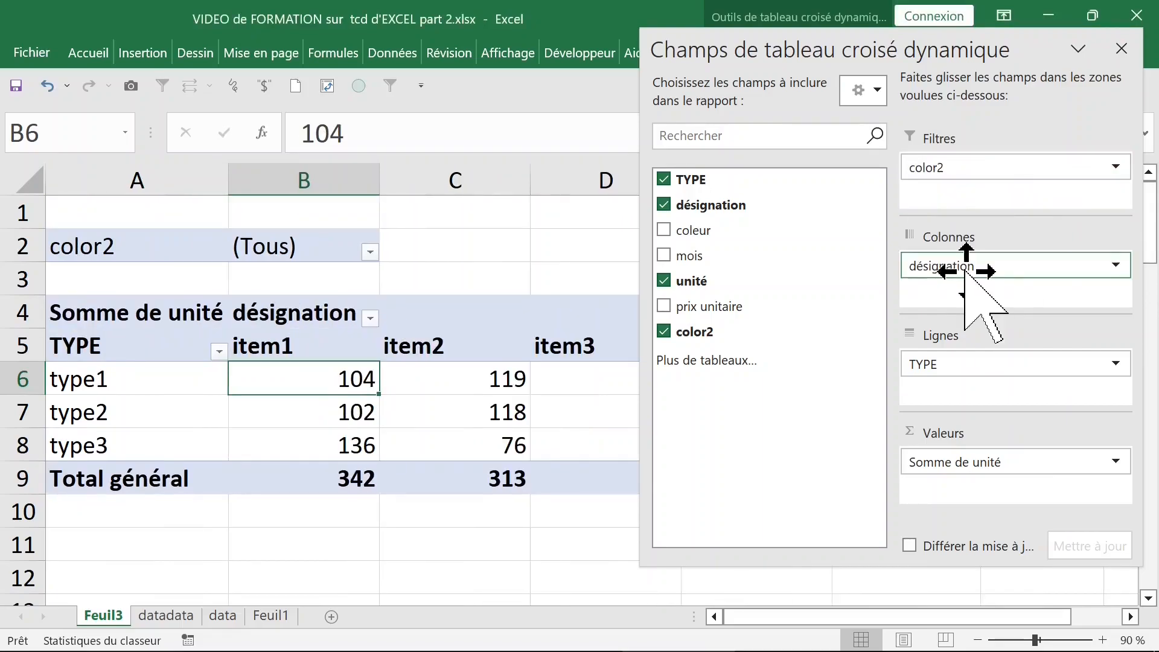
- Swap the pivot table's axes so désignation supplies the rows and TYPE the columns, and close the field list
drag(964, 271, 978, 306)
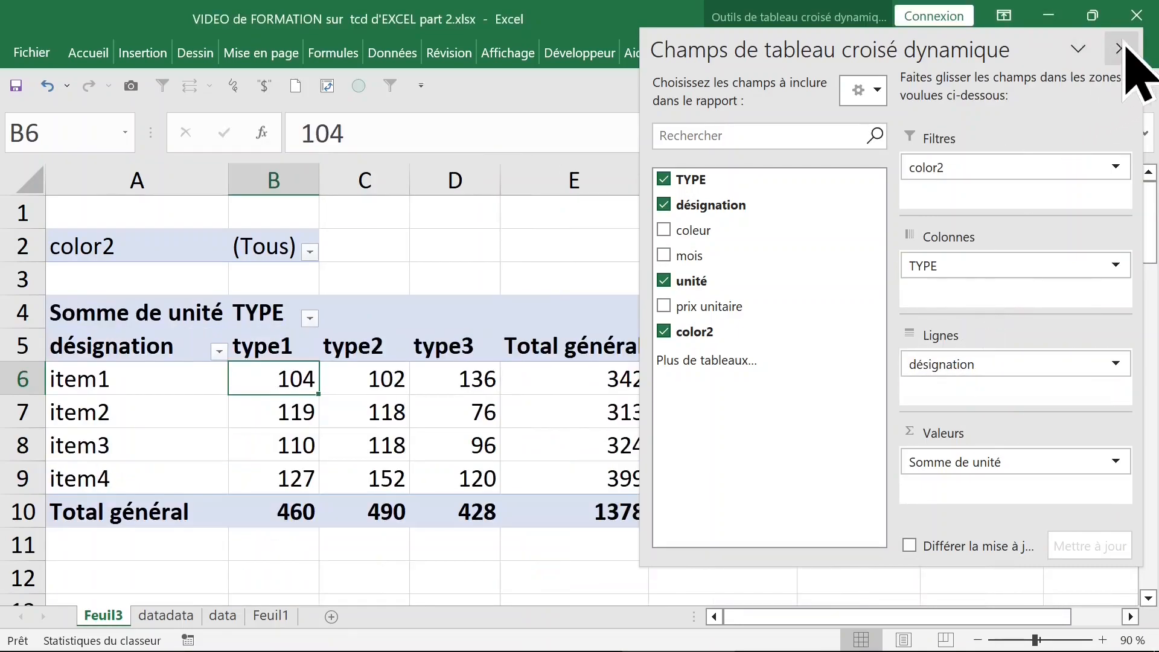
click(1121, 48)
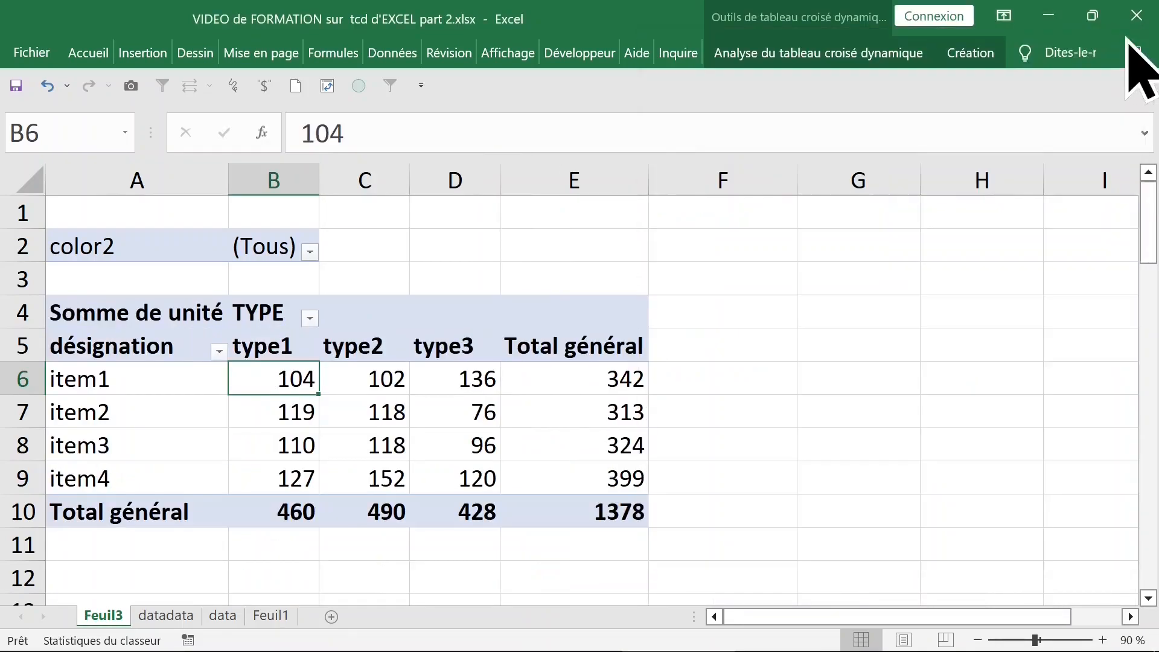
- Generate the report filter pages for color2, giving each color its own worksheet
click(842, 53)
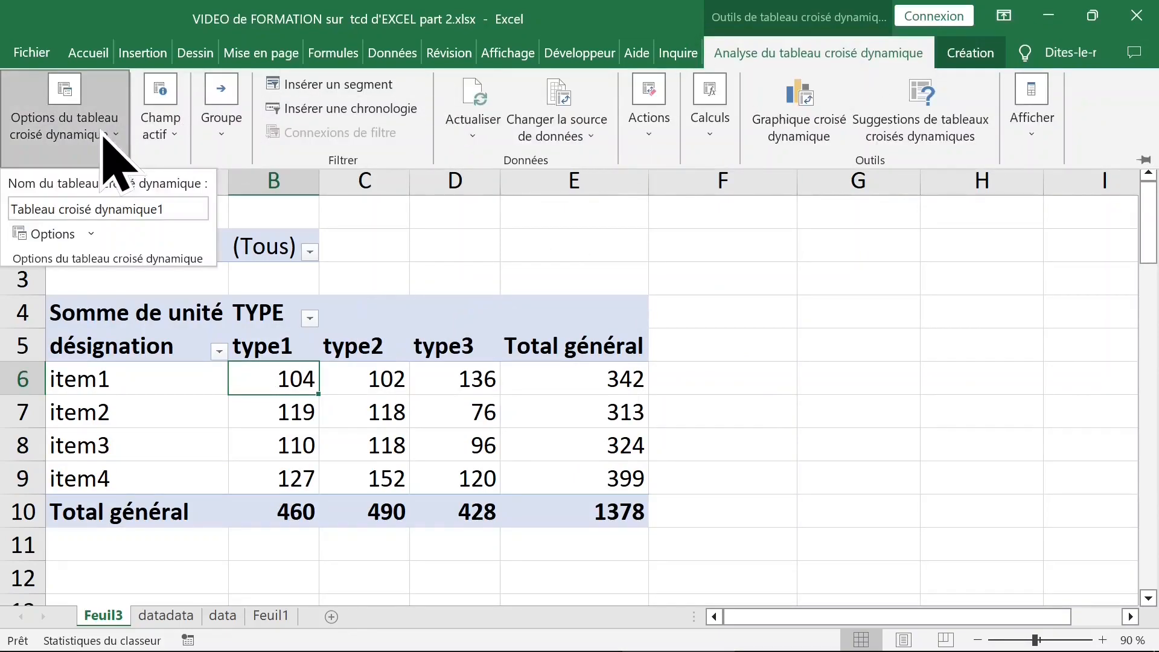
click(85, 234)
click(121, 289)
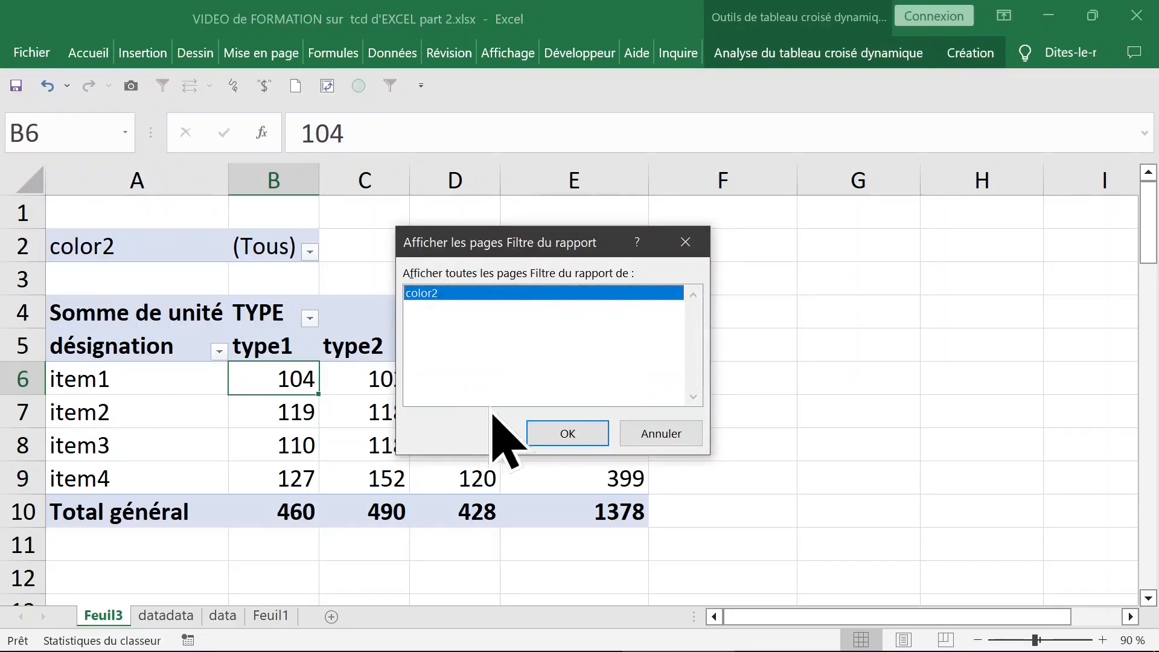
click(554, 436)
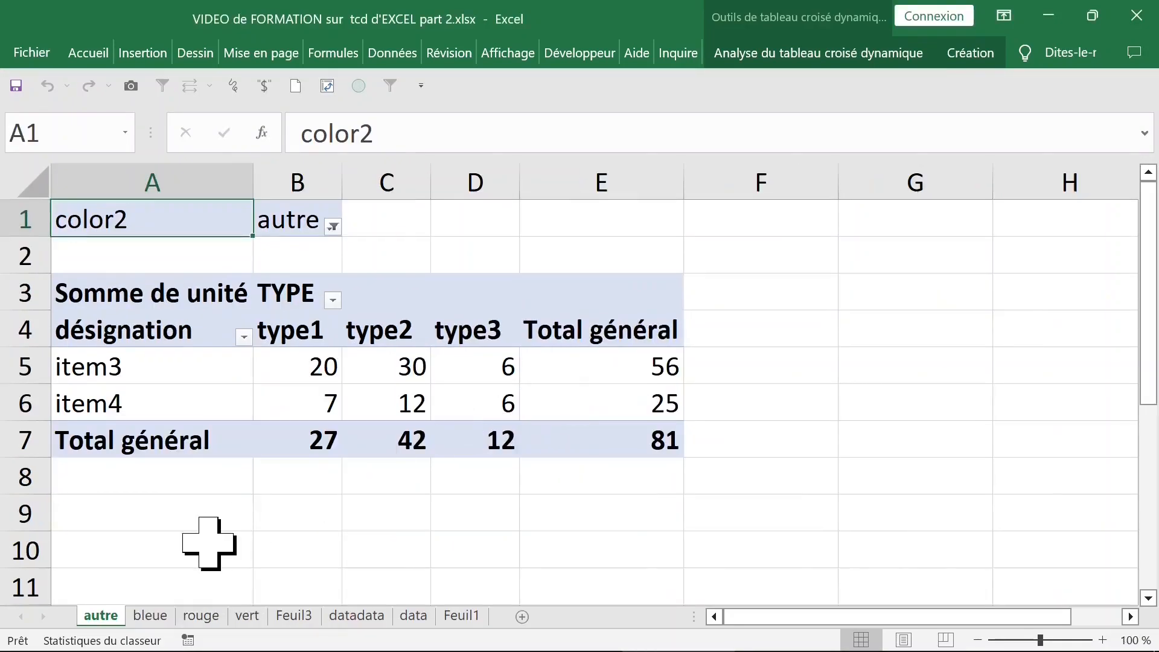
- Examine the pivot tables on the autre, bleue, rouge and vert sheets and compare them with Feuil3
click(150, 616)
click(201, 615)
click(247, 616)
click(201, 616)
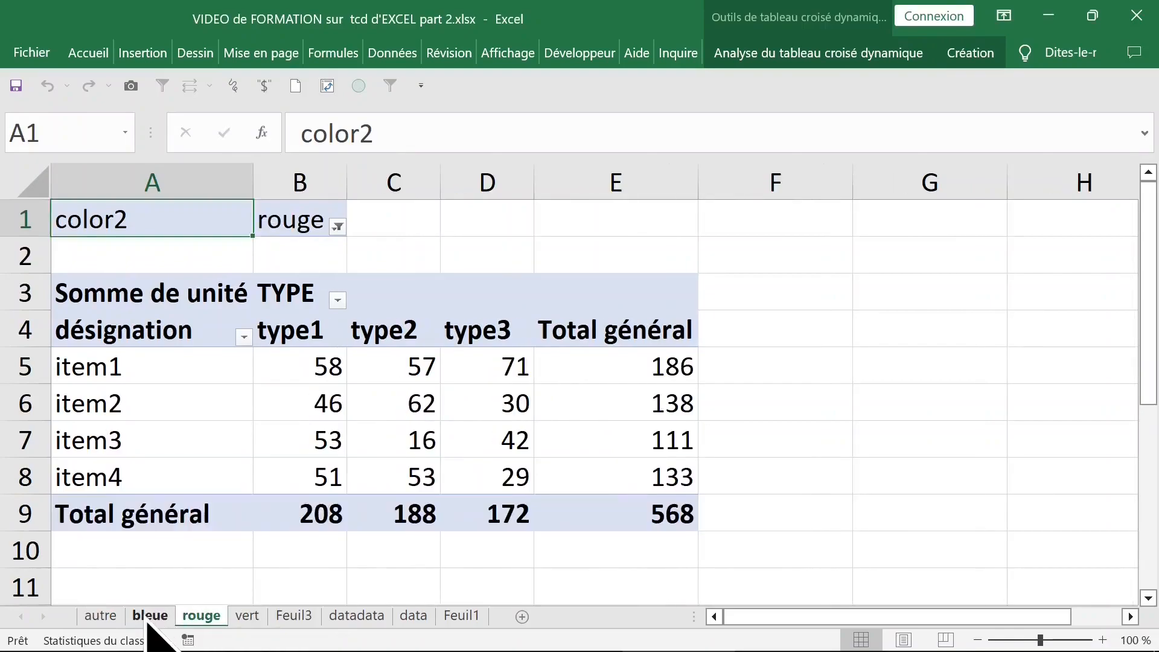
click(150, 616)
click(100, 616)
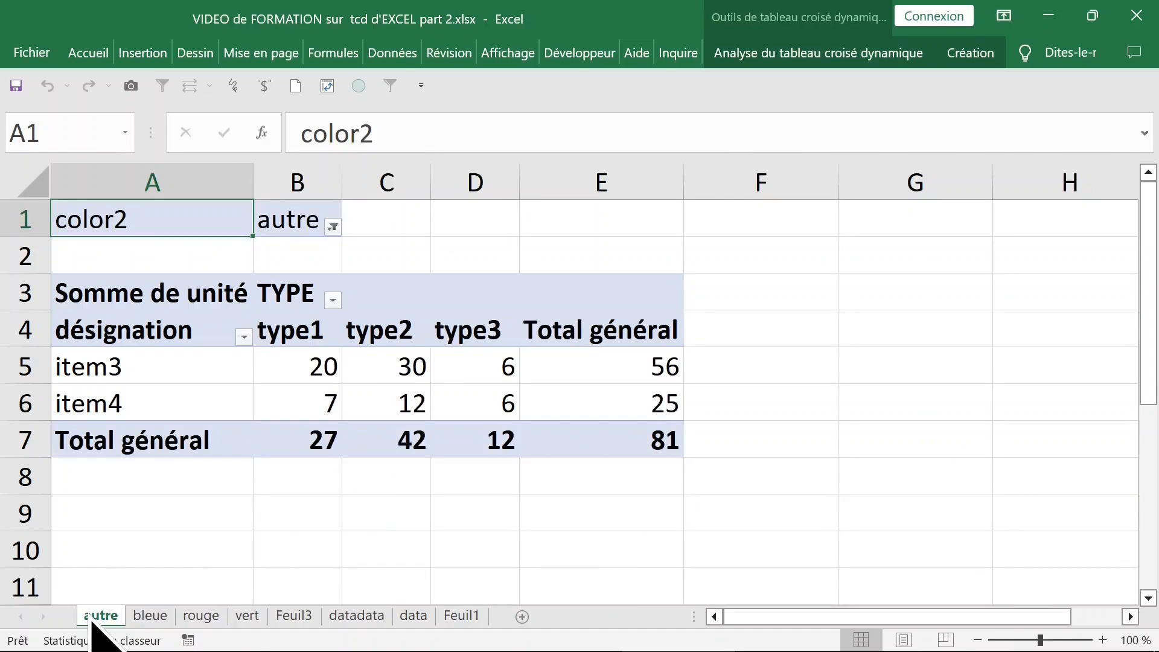
click(150, 616)
click(201, 616)
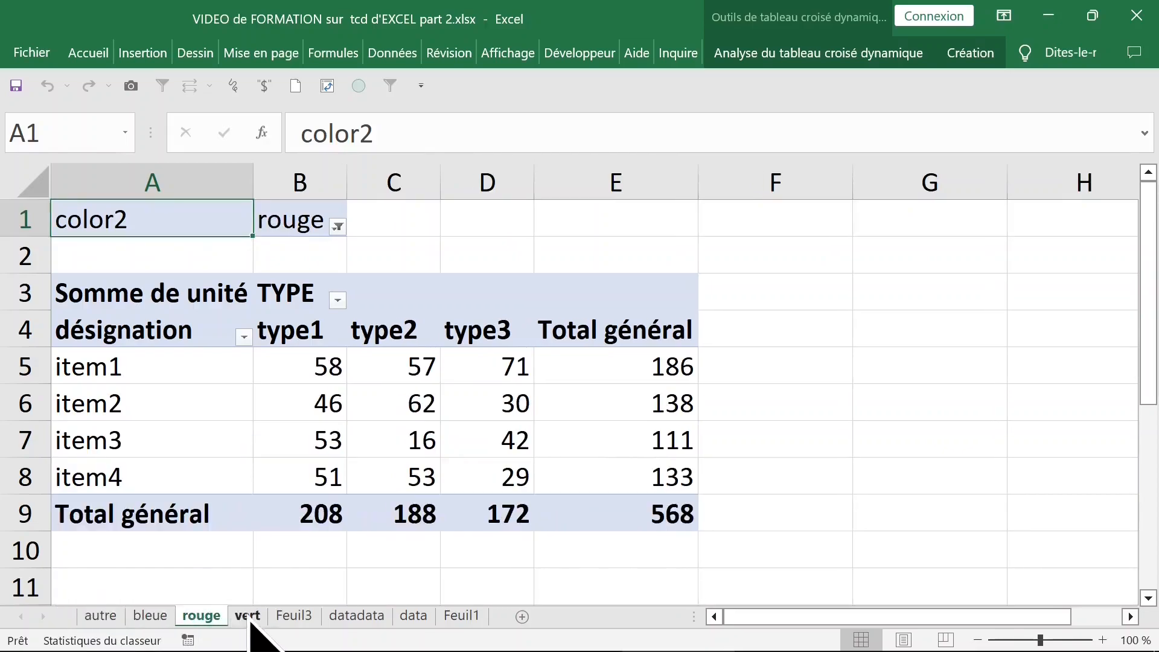
click(248, 616)
click(294, 616)
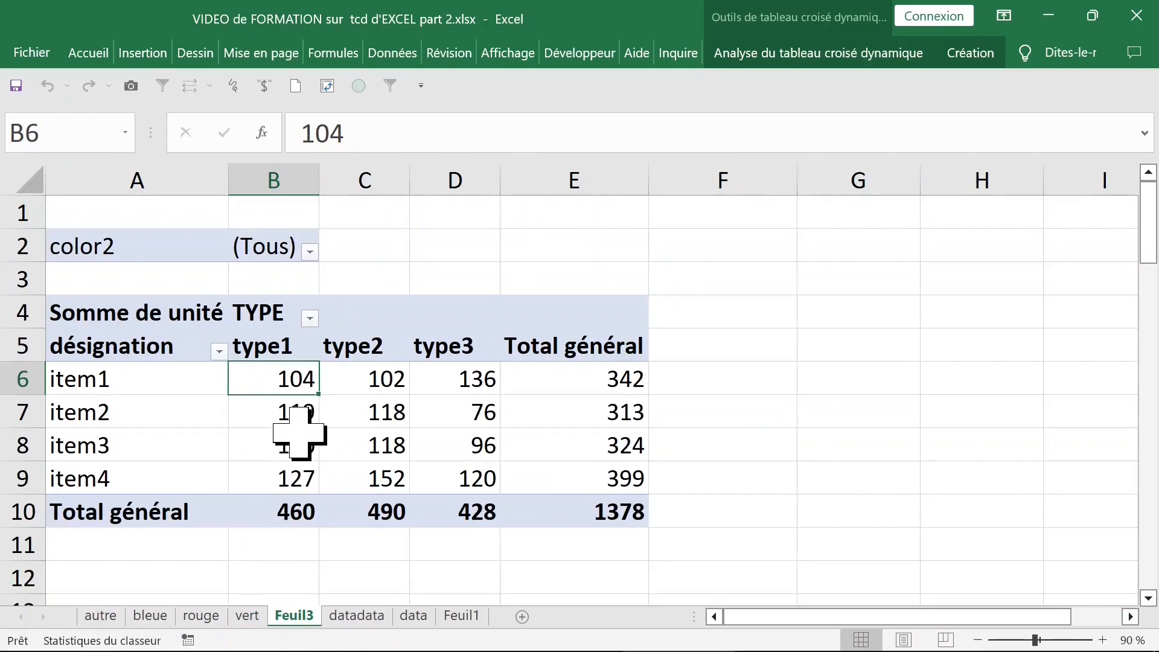
click(262, 415)
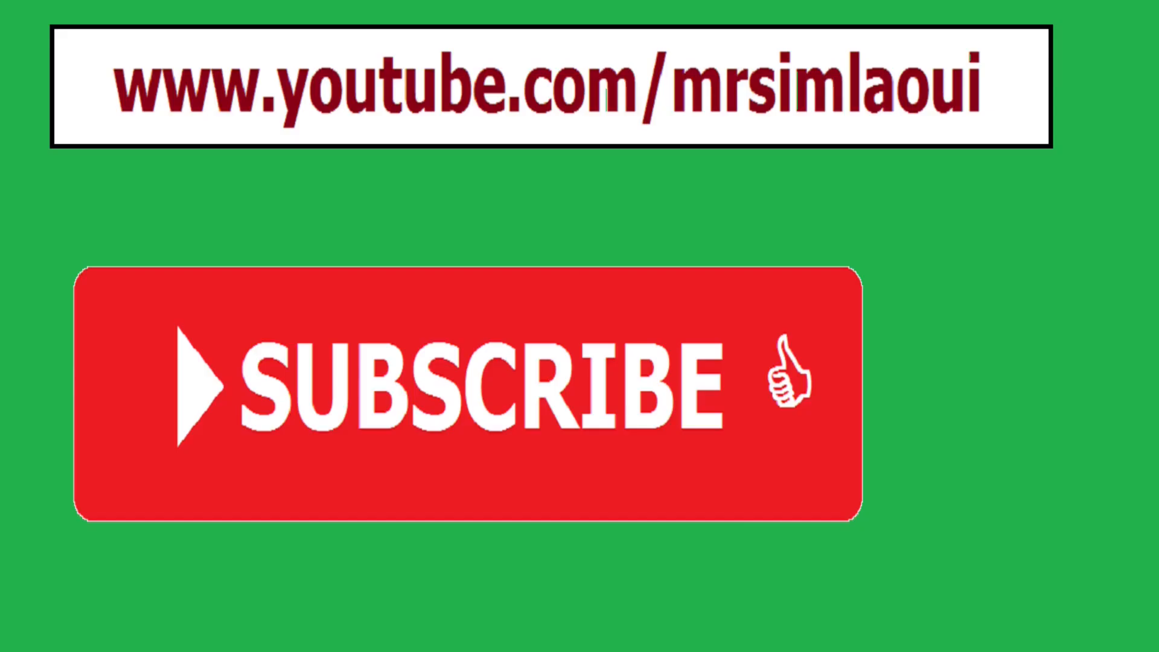